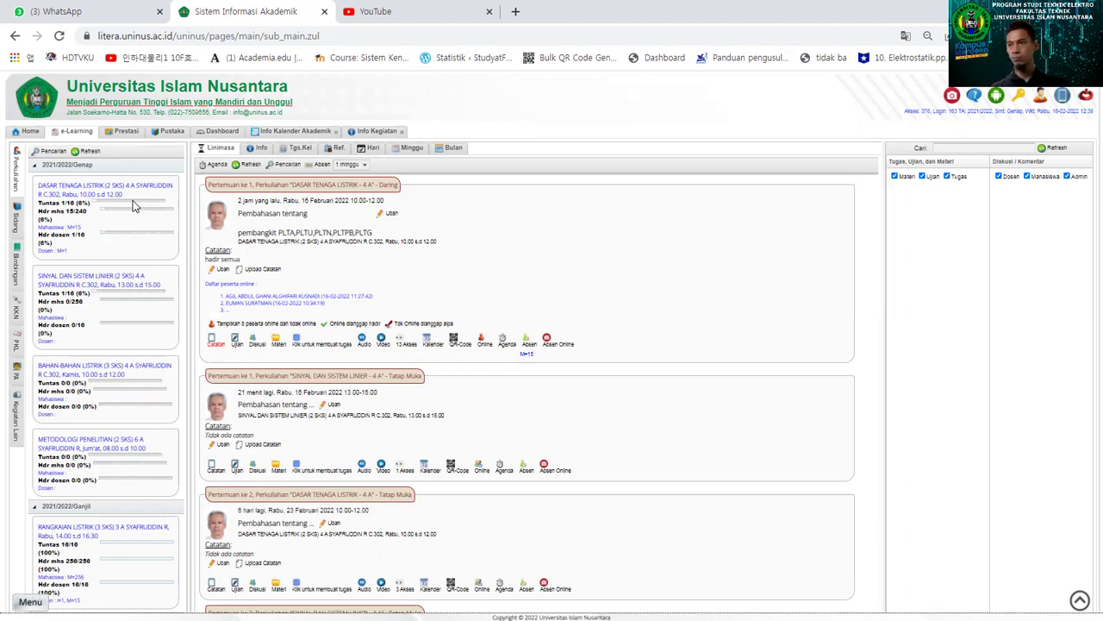
Open the SINYAL DAN SISTEM LINIER course and save its Pendahuluan as "Selamat datang di kelas sinya dan sistem linear"
left_click(104, 289)
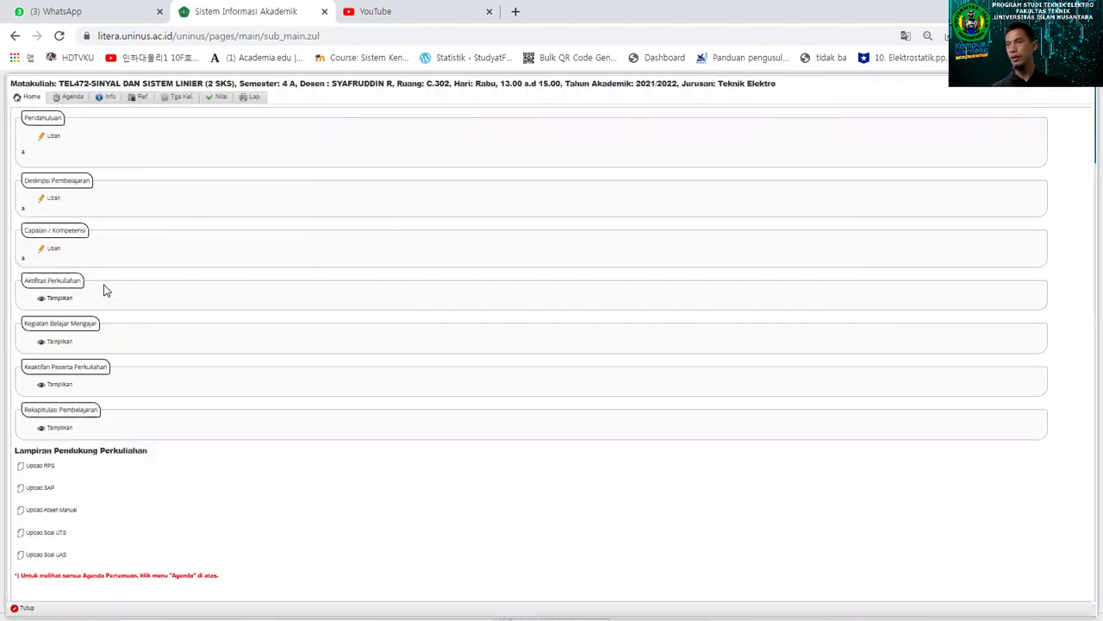
left_click(53, 138)
key("BackSpace")
type("Selamat datang di kelas sis")
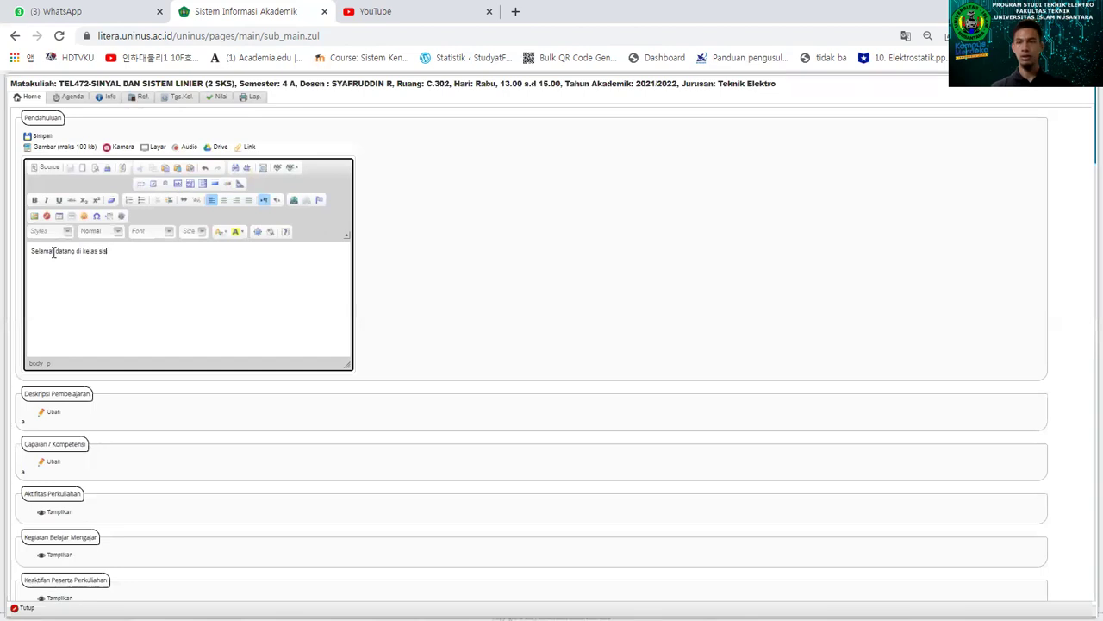
key("BackSpace")
type("nya")
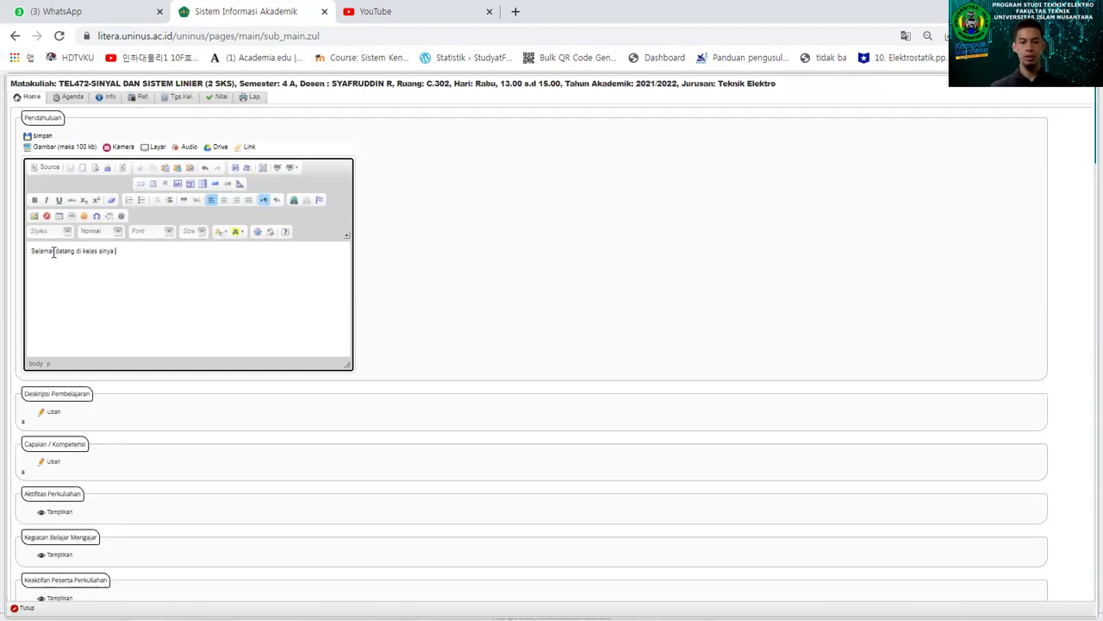
type("l dan sistem linear")
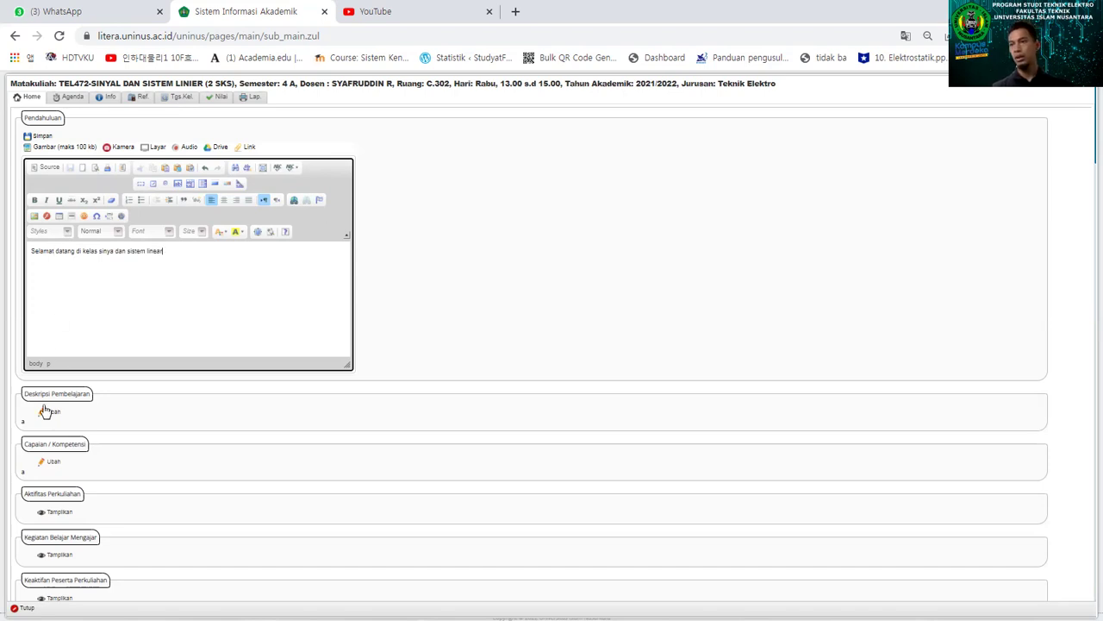
left_click(40, 136)
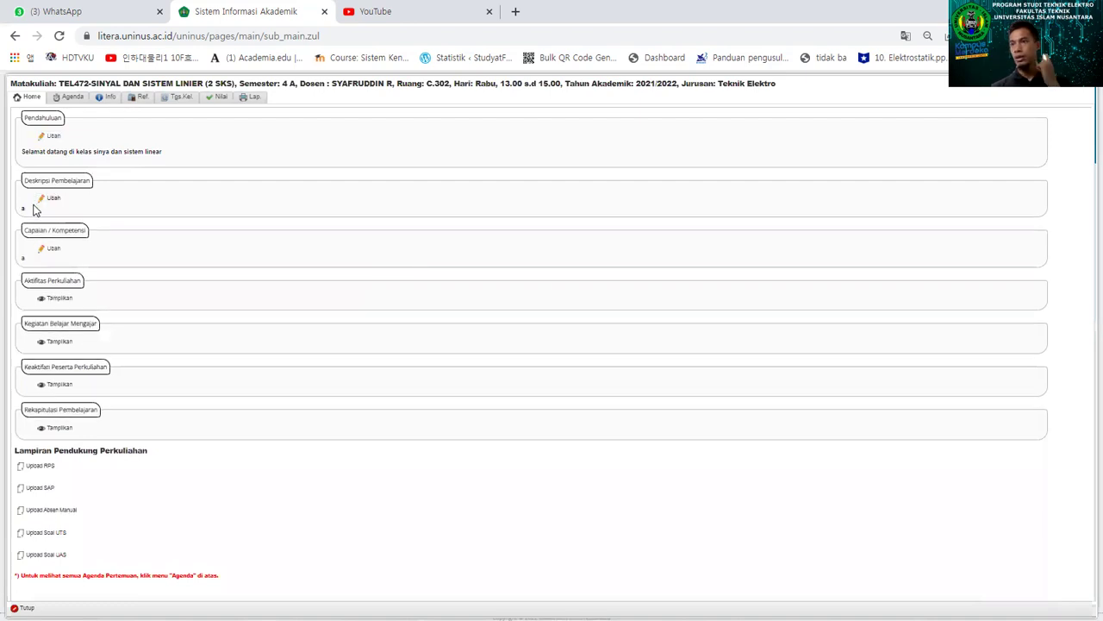
Save the Deskripsi Pembelajaran text as "Kita akan mempelajari...."
left_click(53, 201)
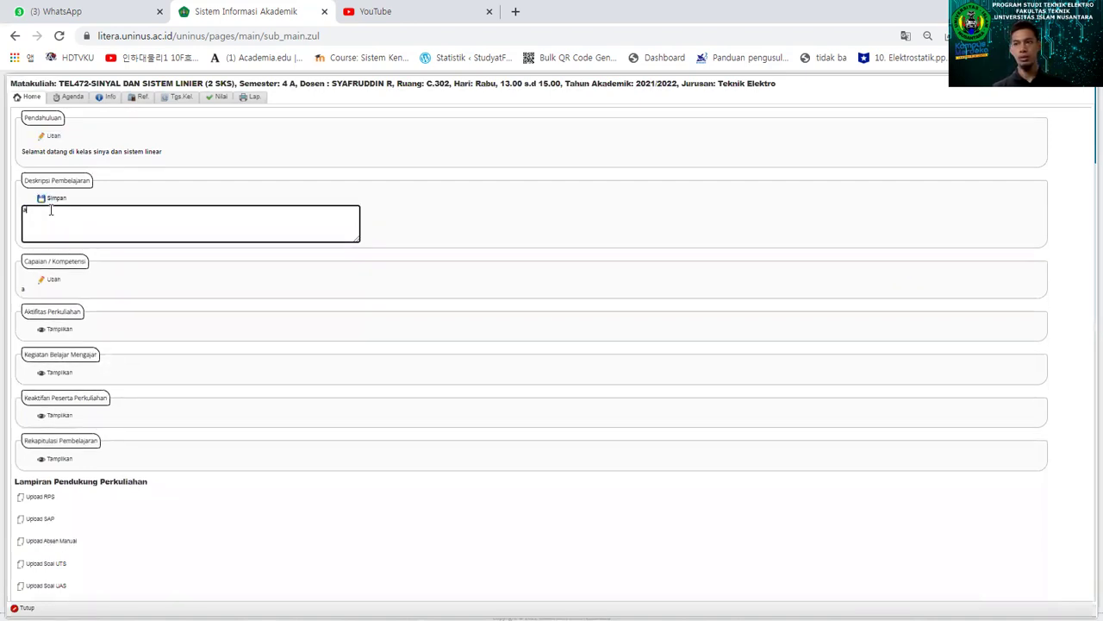
type("Kita akan meme")
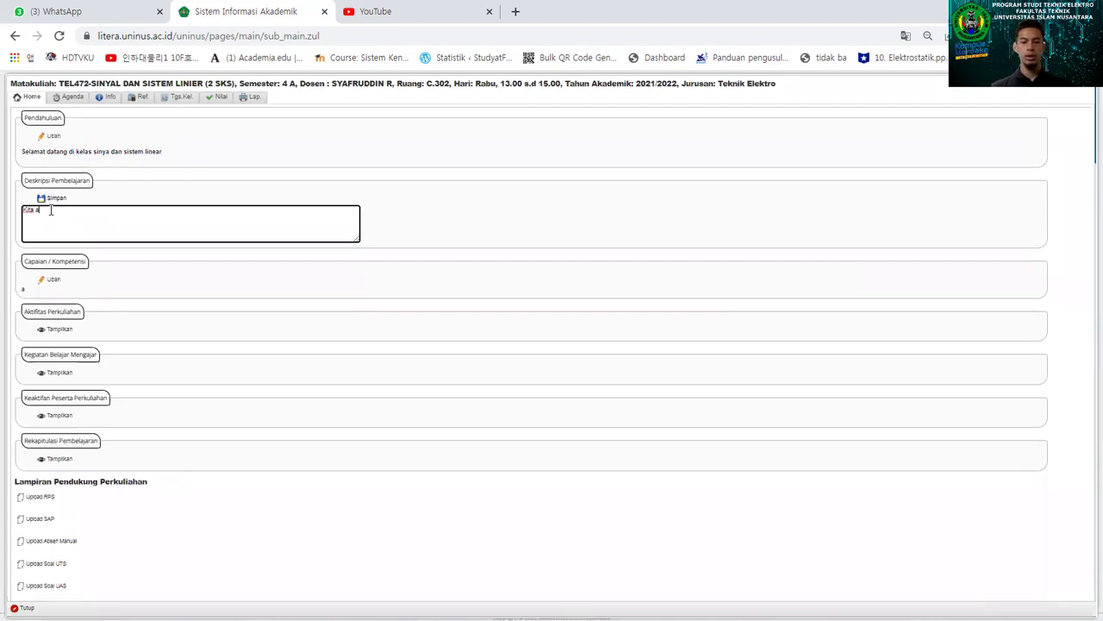
key("BackSpace")
type("pelajari....")
left_click(52, 199)
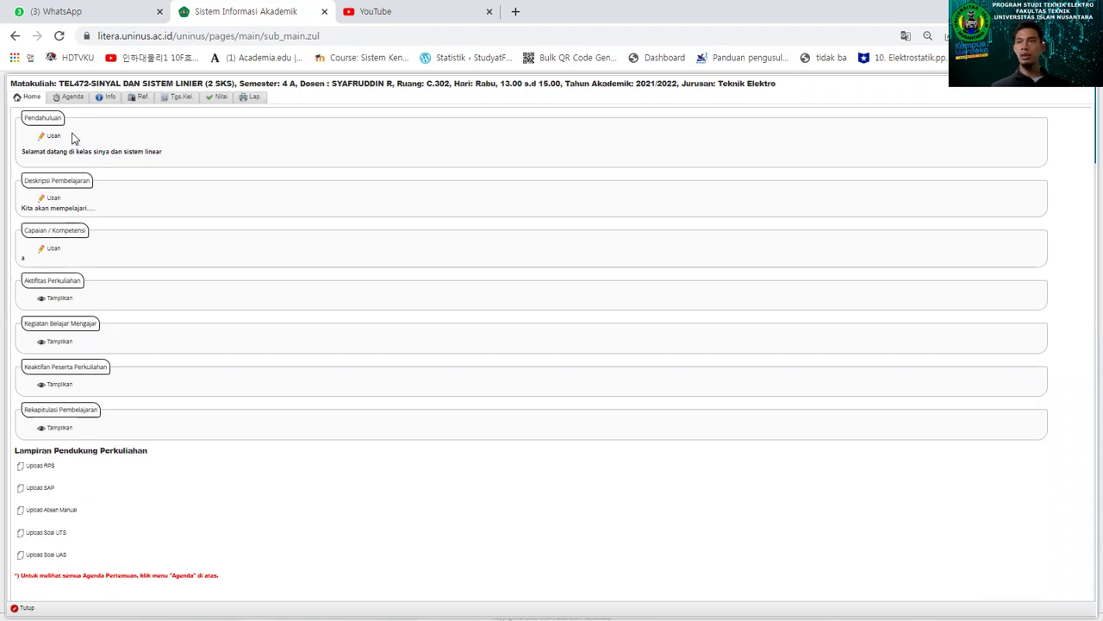
Review the course agenda, including the table of planned meetings and the entries for meetings 1 and 16
left_click(71, 101)
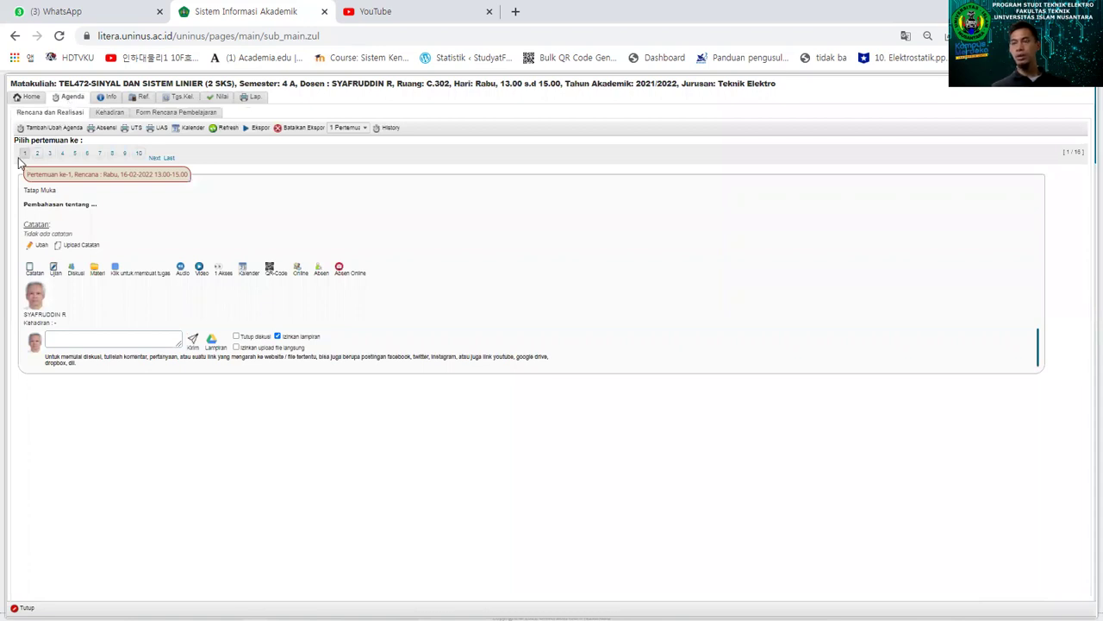
left_click(69, 128)
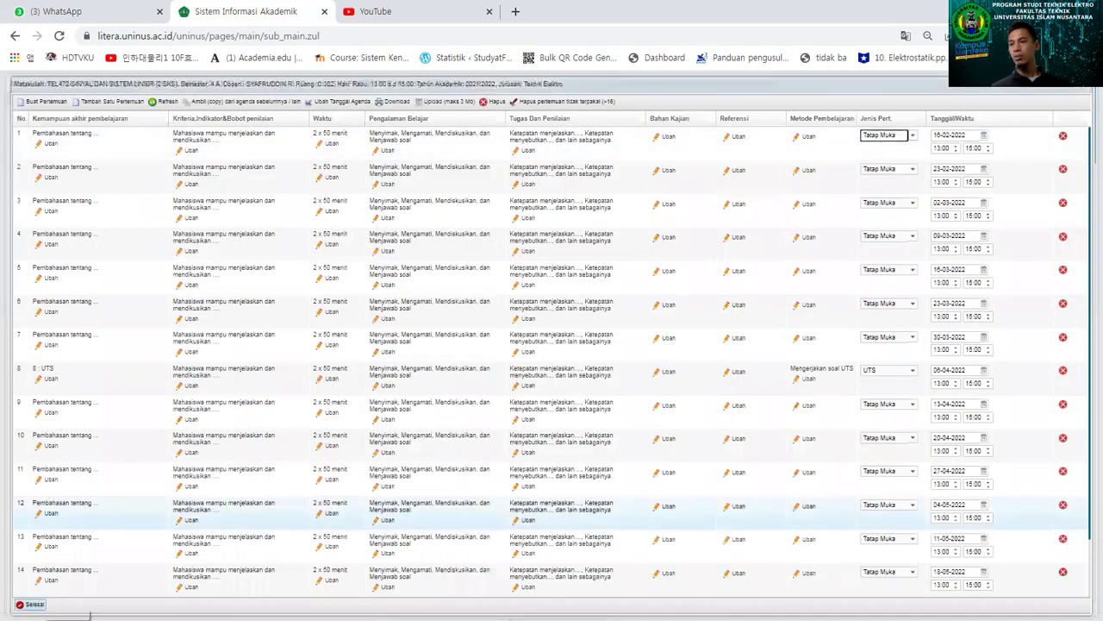
left_click(32, 604)
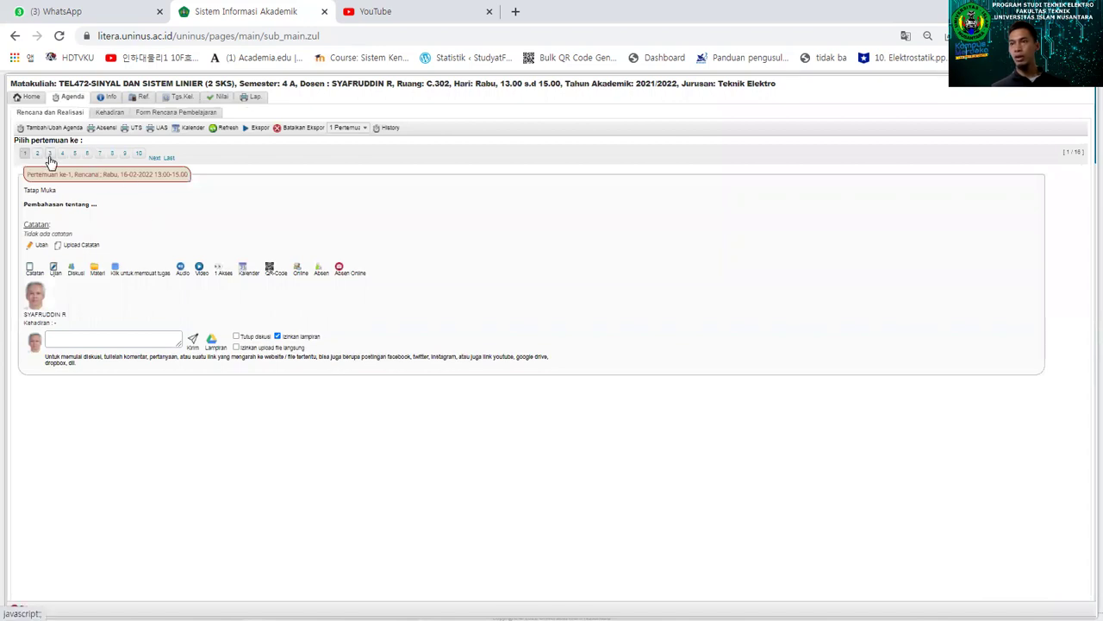
left_click(169, 160)
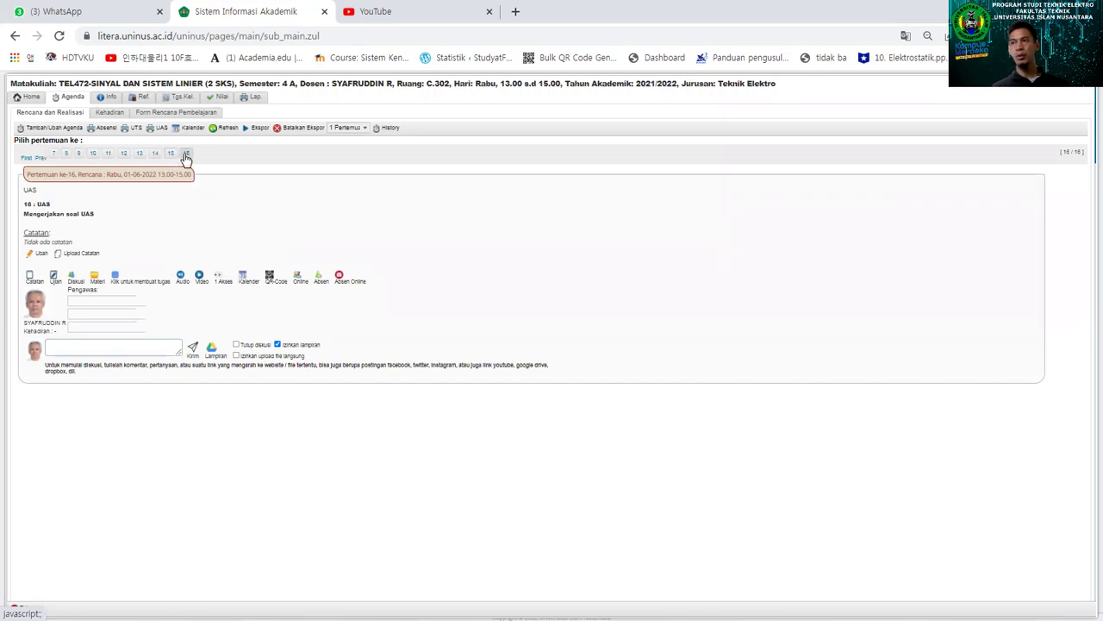
left_click(26, 159)
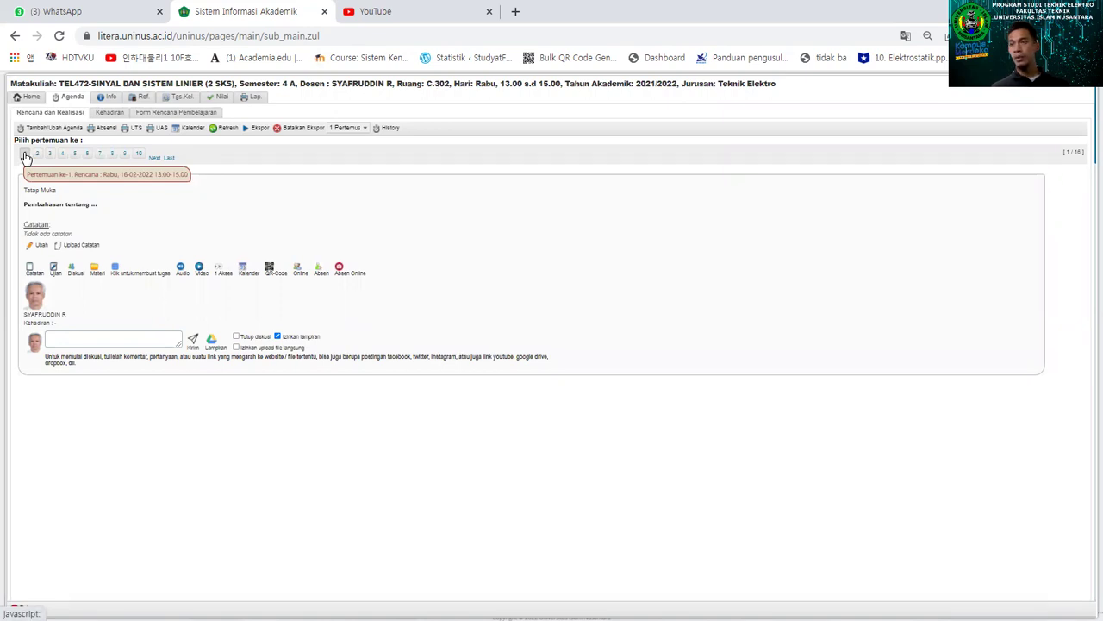
Record the lecturer and the first listed student as Hadir in the attendance of meeting 1
left_click(109, 117)
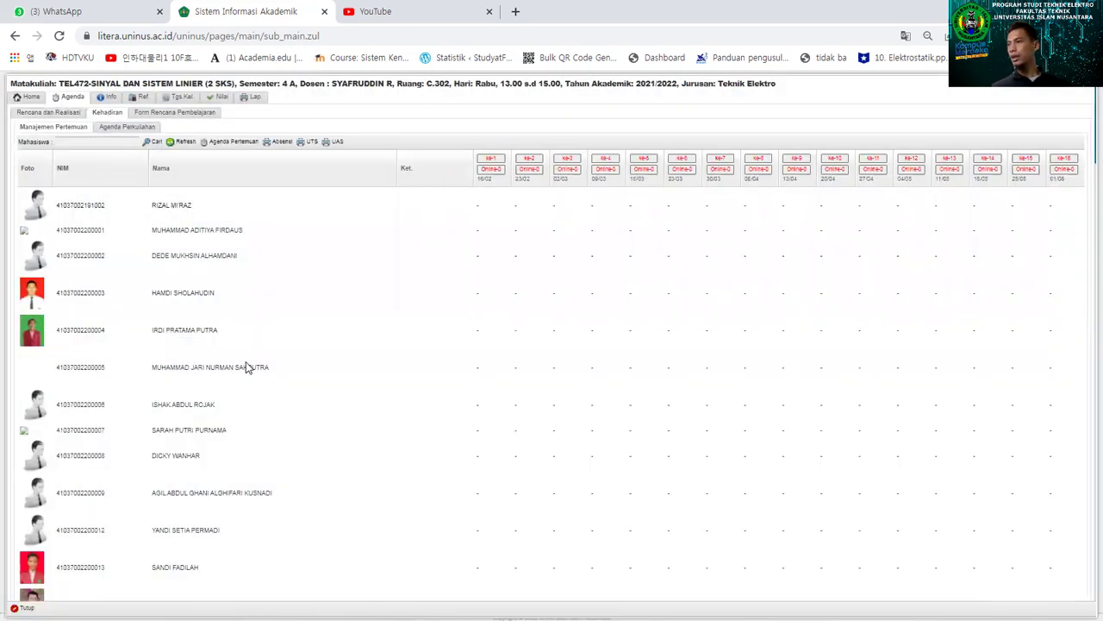
left_click(492, 161)
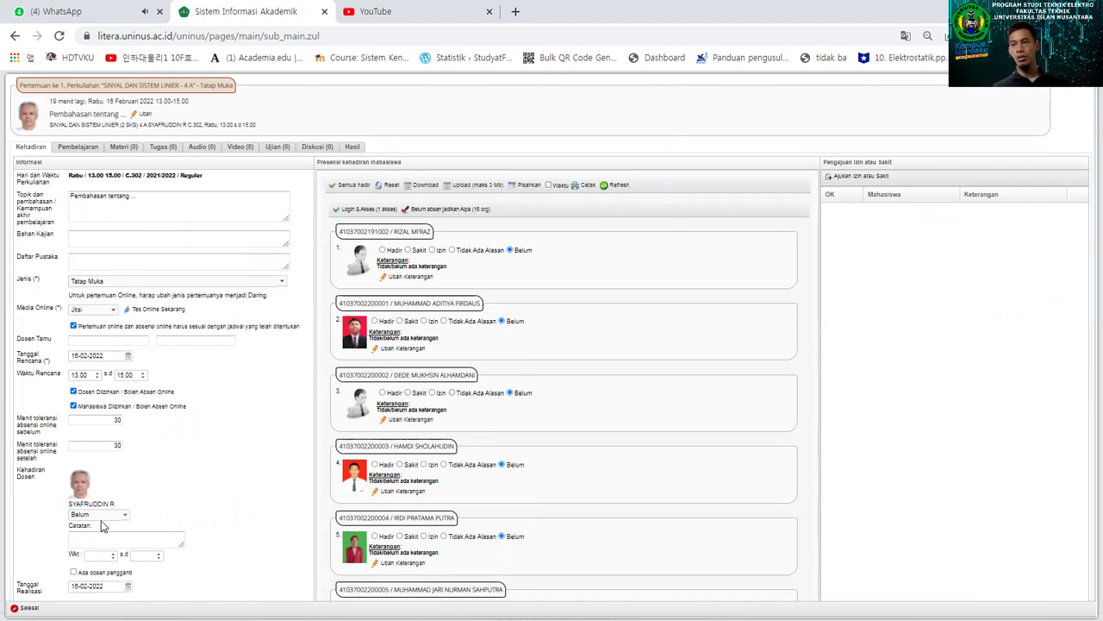
left_click(125, 517)
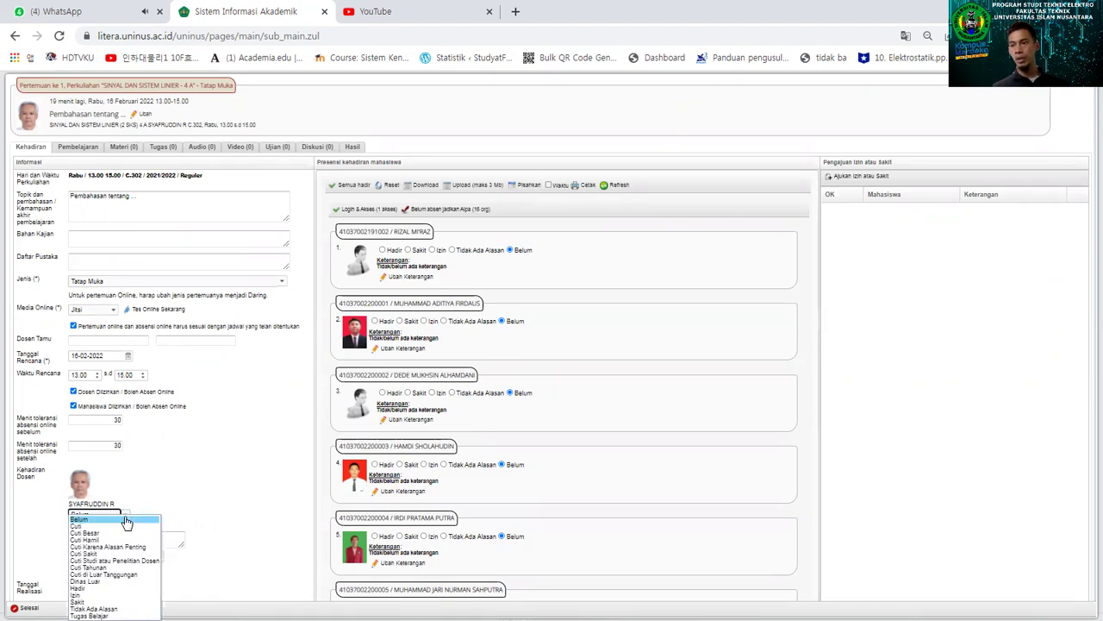
left_click(105, 590)
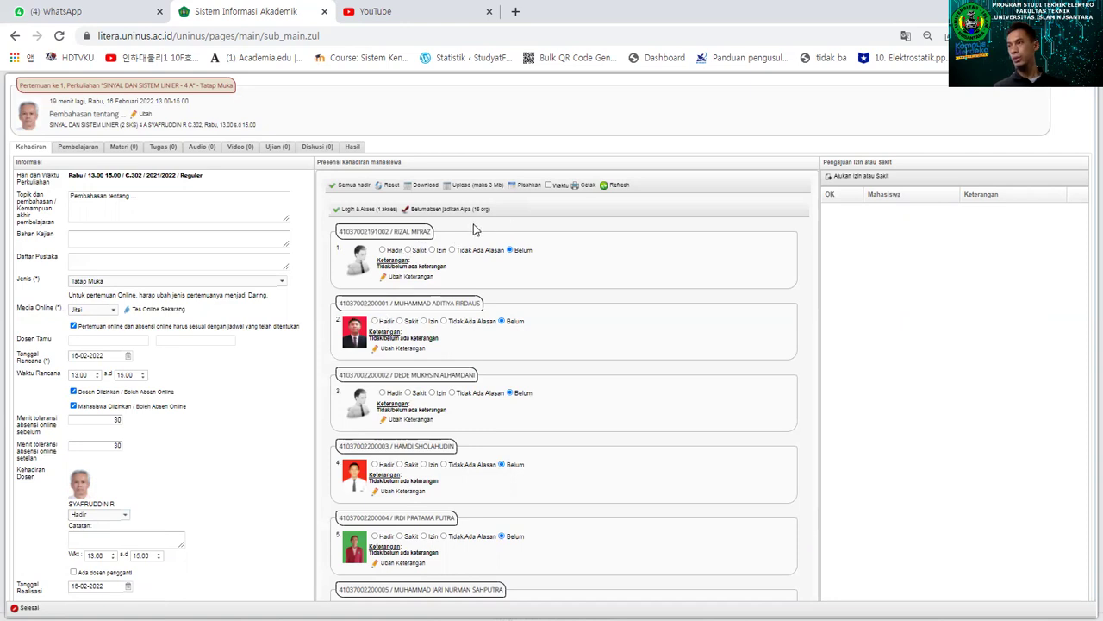
mouse_move(365, 262)
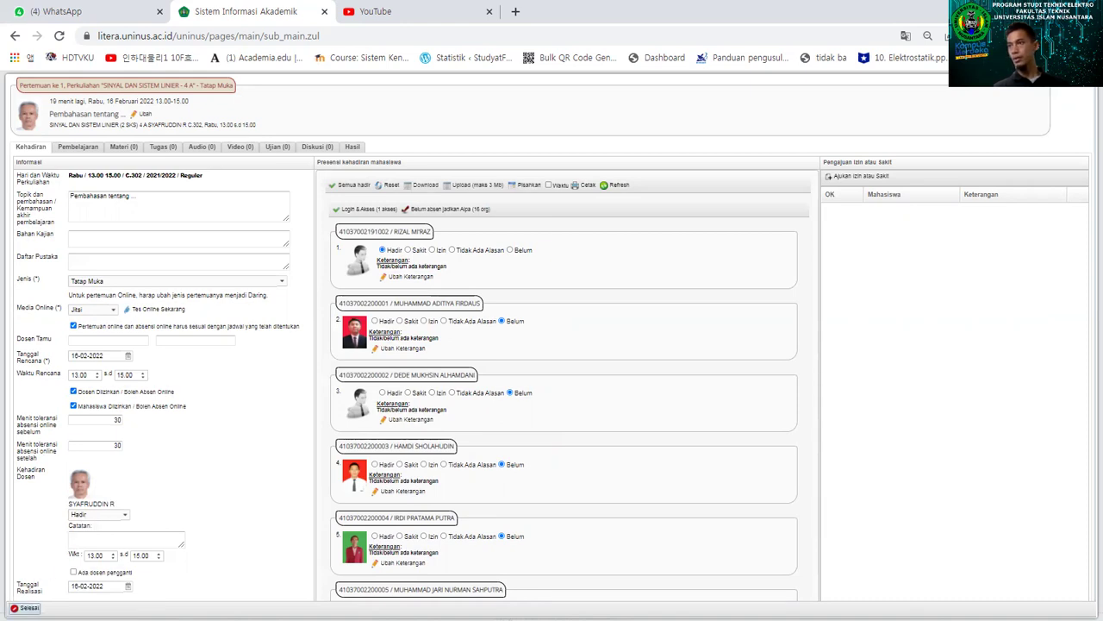
left_click(26, 608)
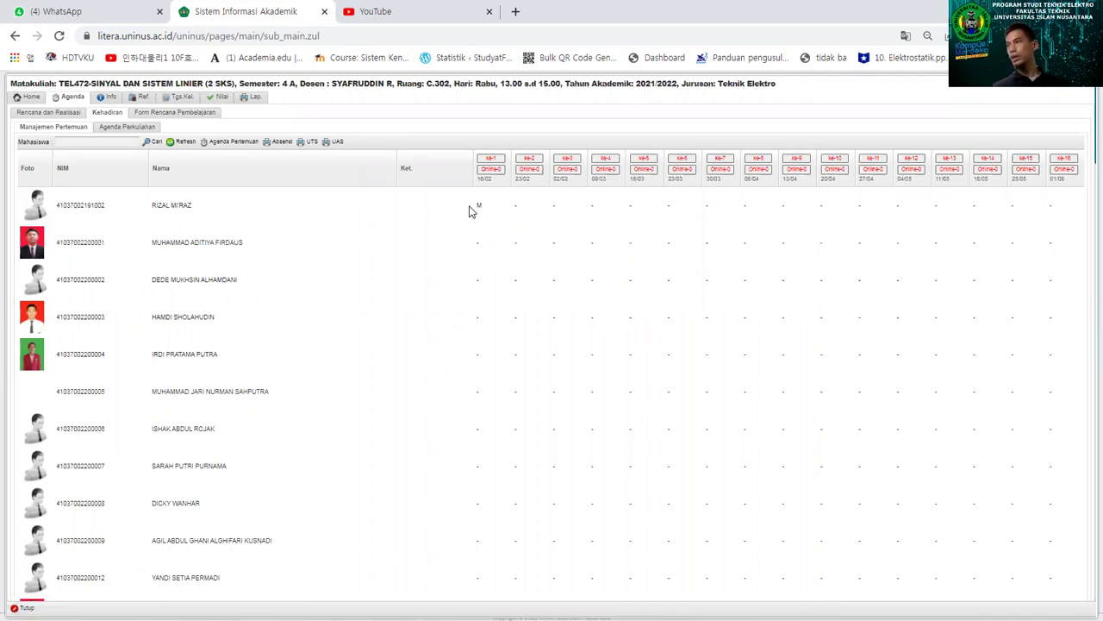
Reopen meeting 1 and replace its discussion topic with "RPS dan kontrak perkuliahan"
left_click(495, 160)
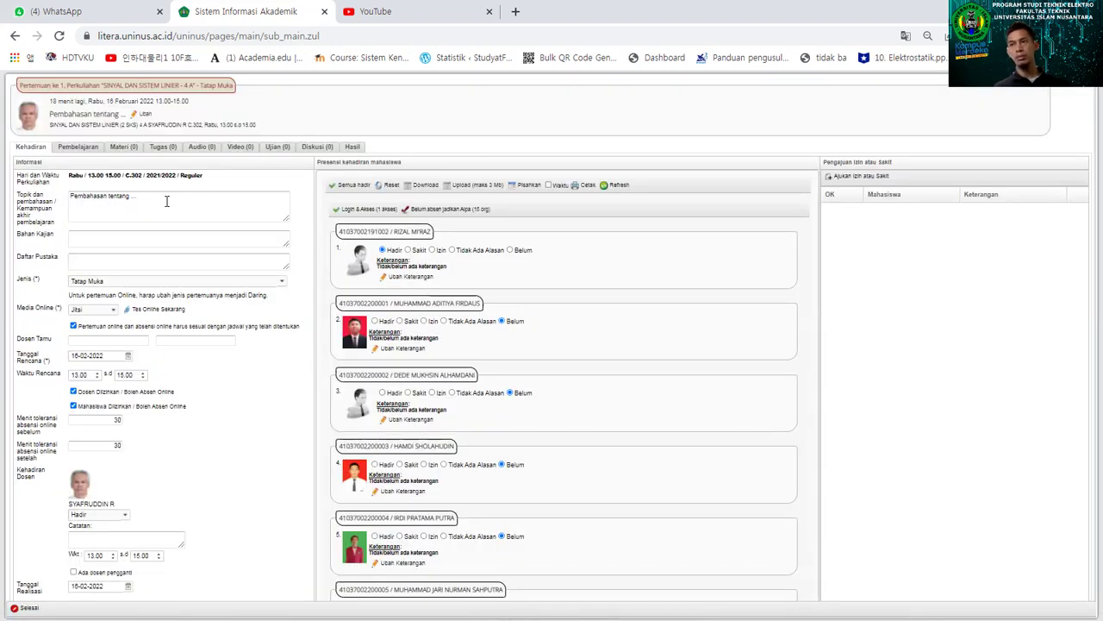
left_click(166, 201)
key("ctrl+a")
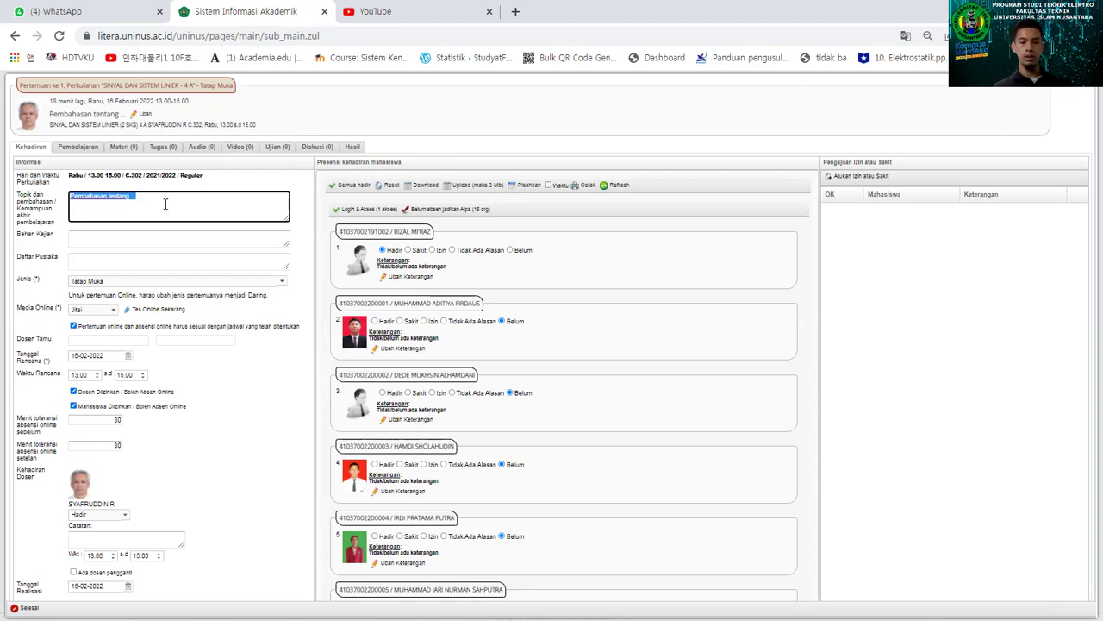
type("RPS")
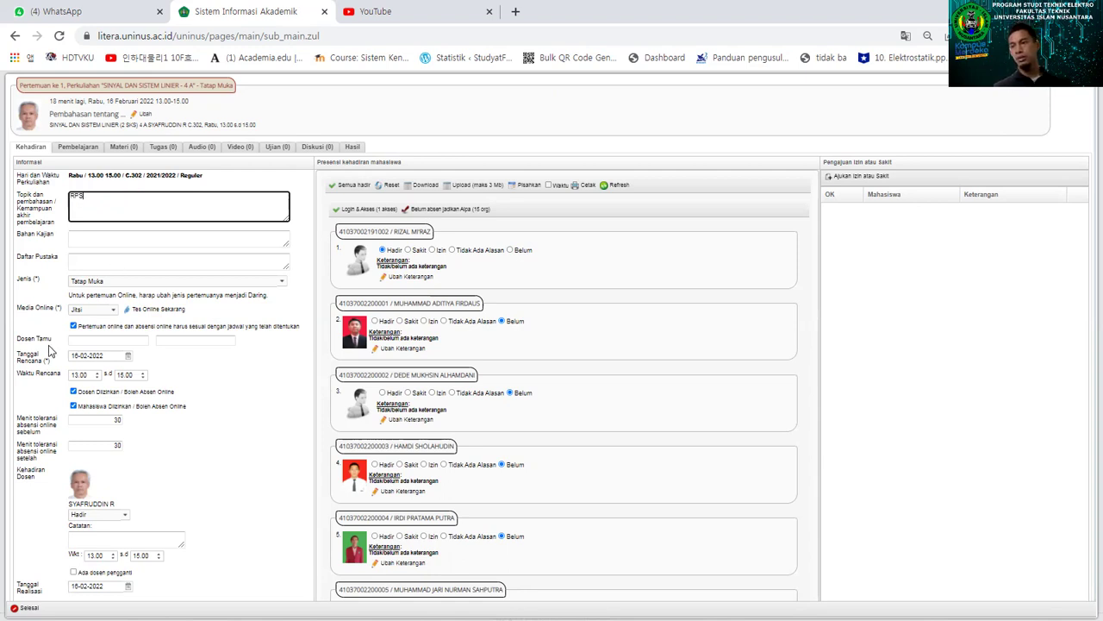
type(" DA")
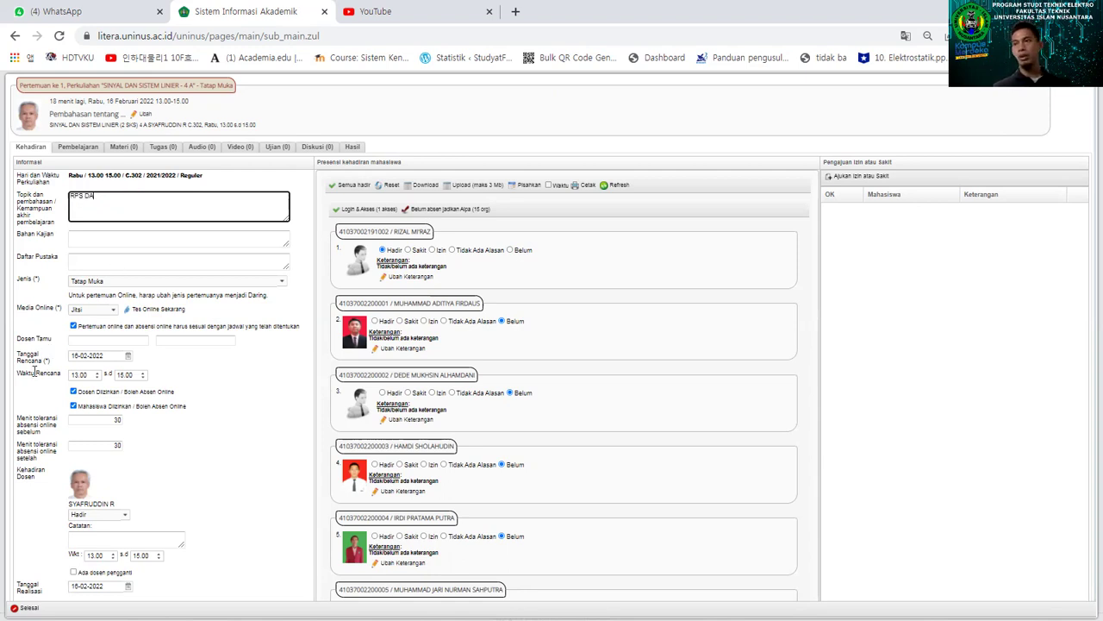
type("n kontrak perkuliahan")
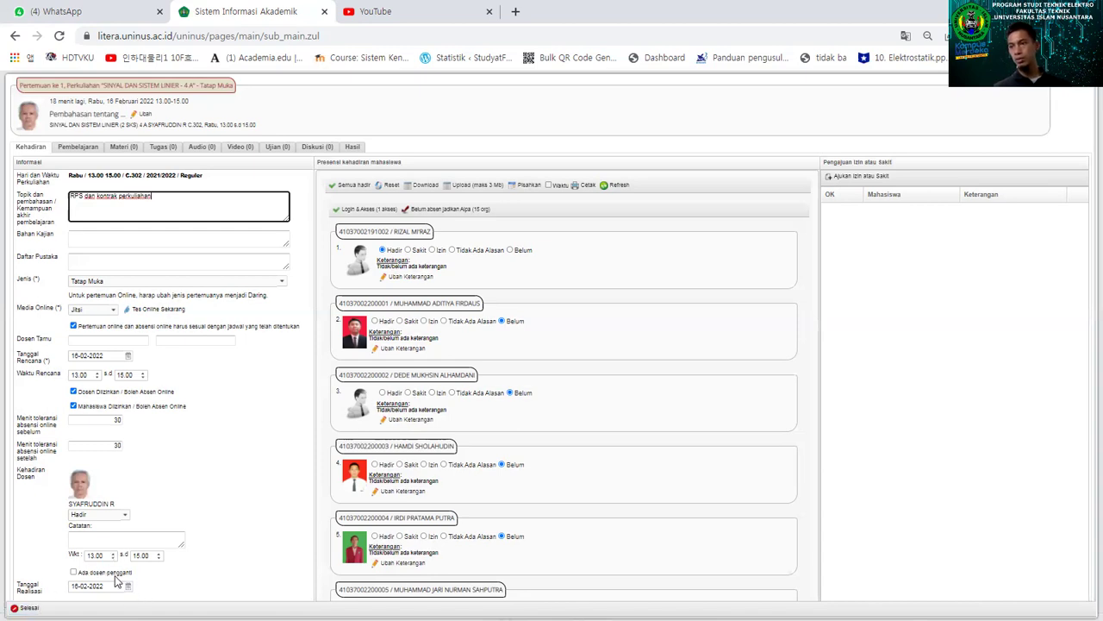
left_click(25, 607)
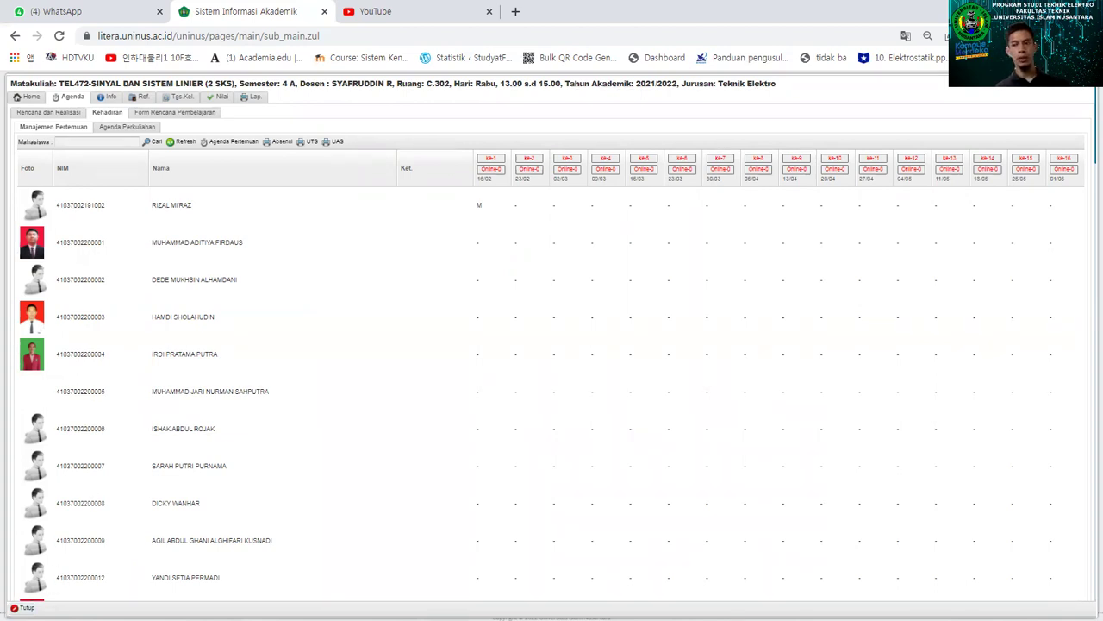
Close and reopen the SINYAL DAN SISTEM LINIER course to check the agenda entry of meeting 1
left_click(24, 607)
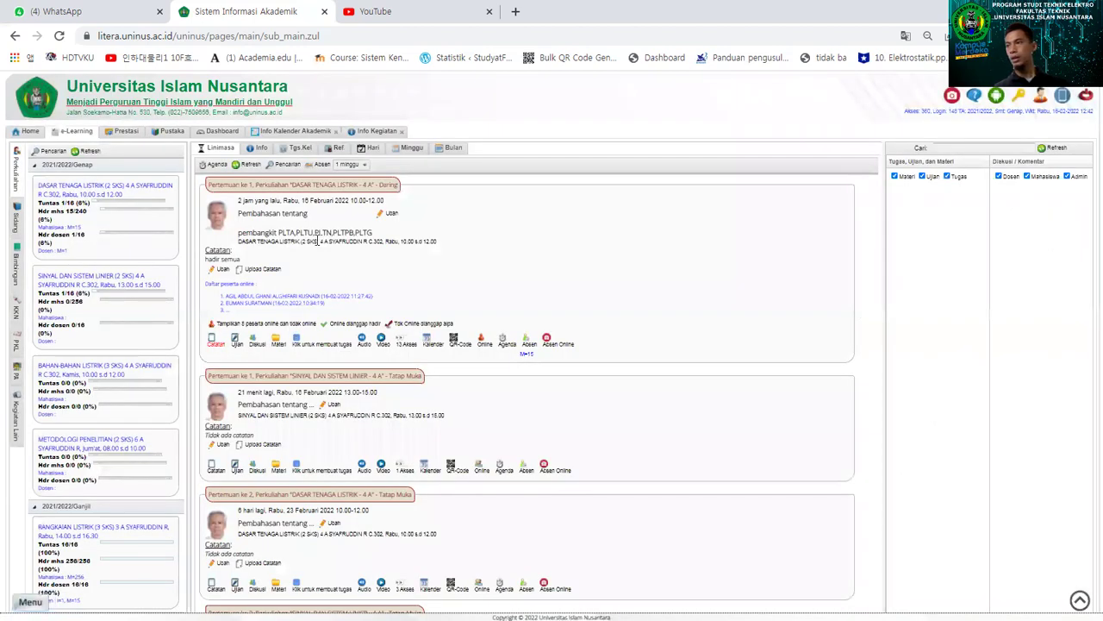
left_click(101, 285)
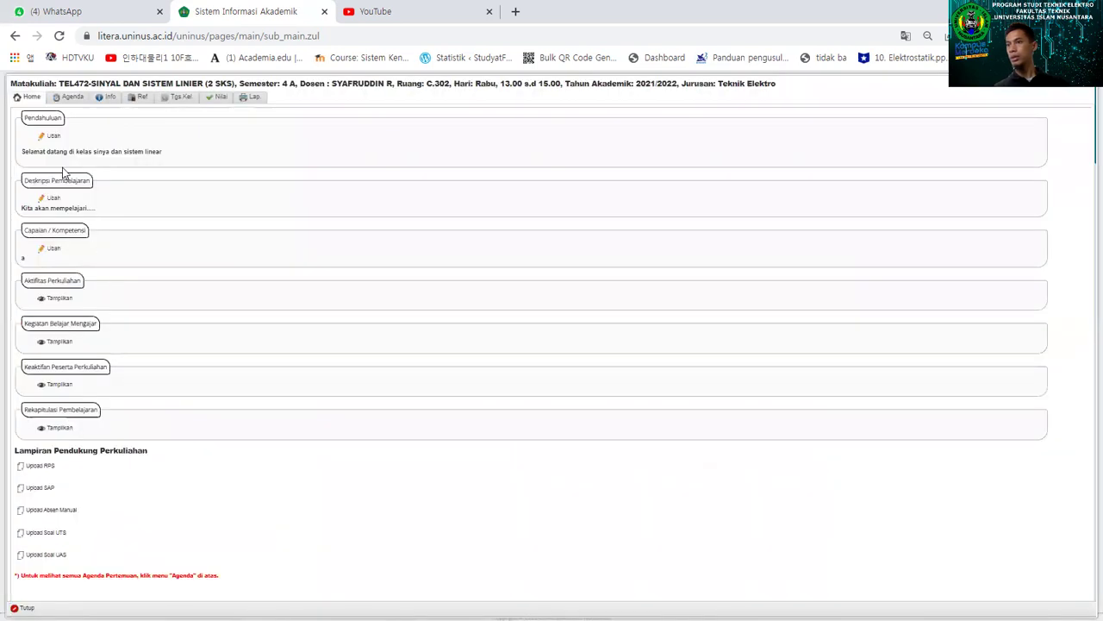
left_click(68, 96)
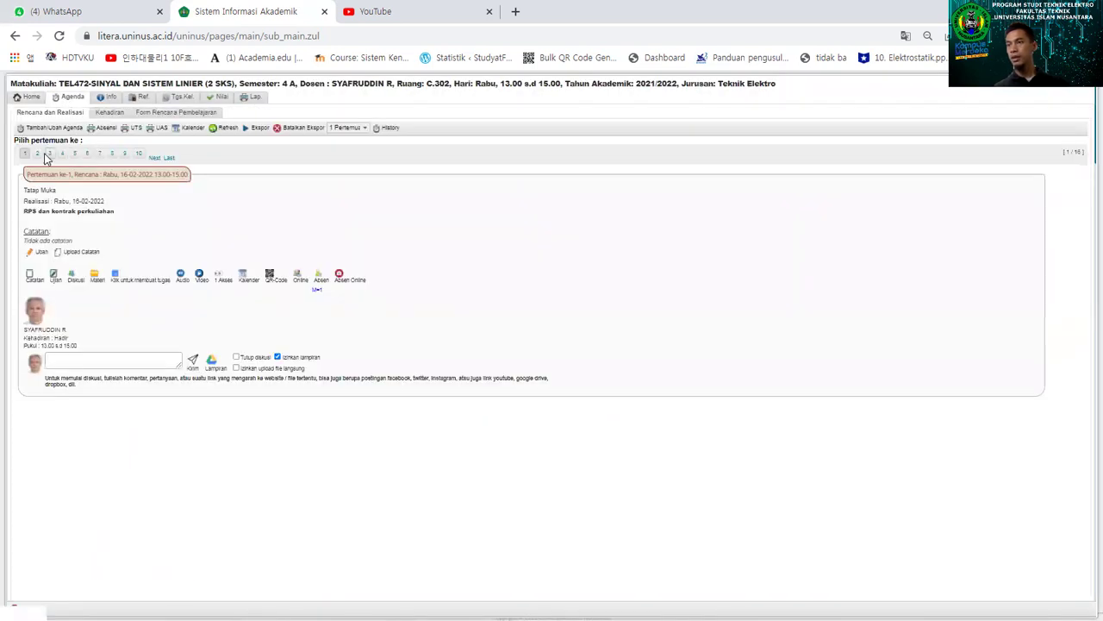
Reset the attendance of the first listed student and the lecturer to Belum for meeting 1
left_click(118, 115)
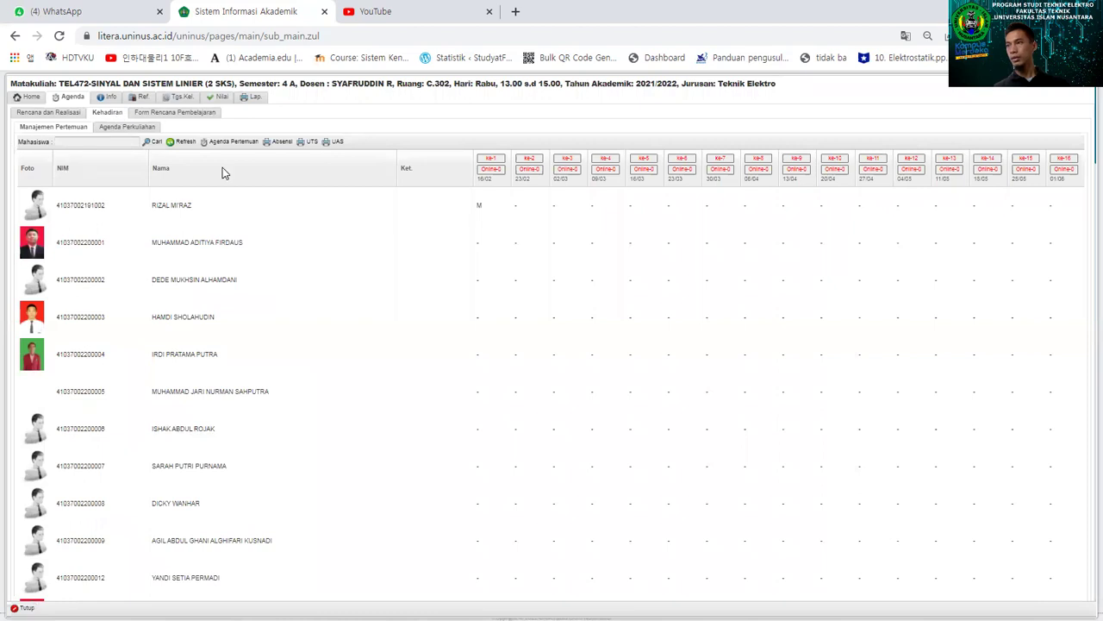
left_click(493, 161)
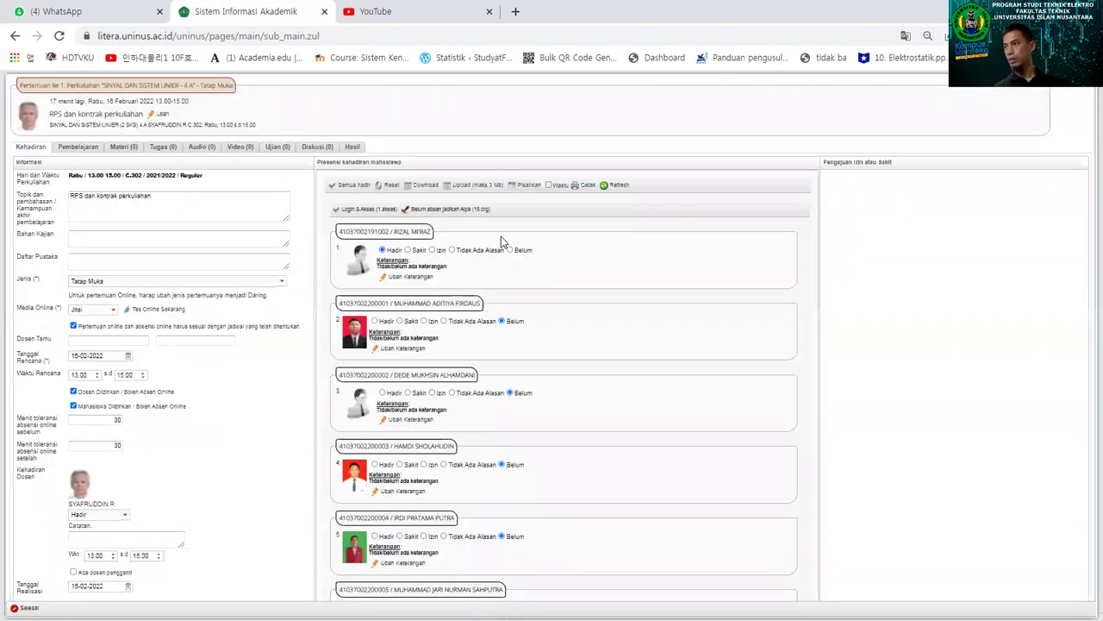
left_click(509, 250)
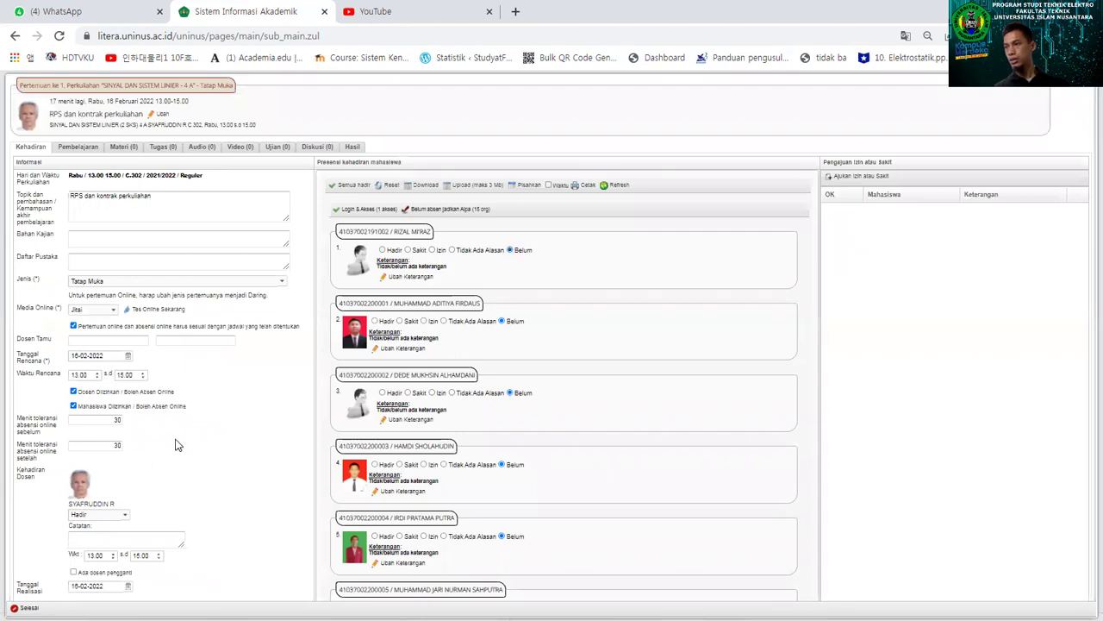
left_click(97, 515)
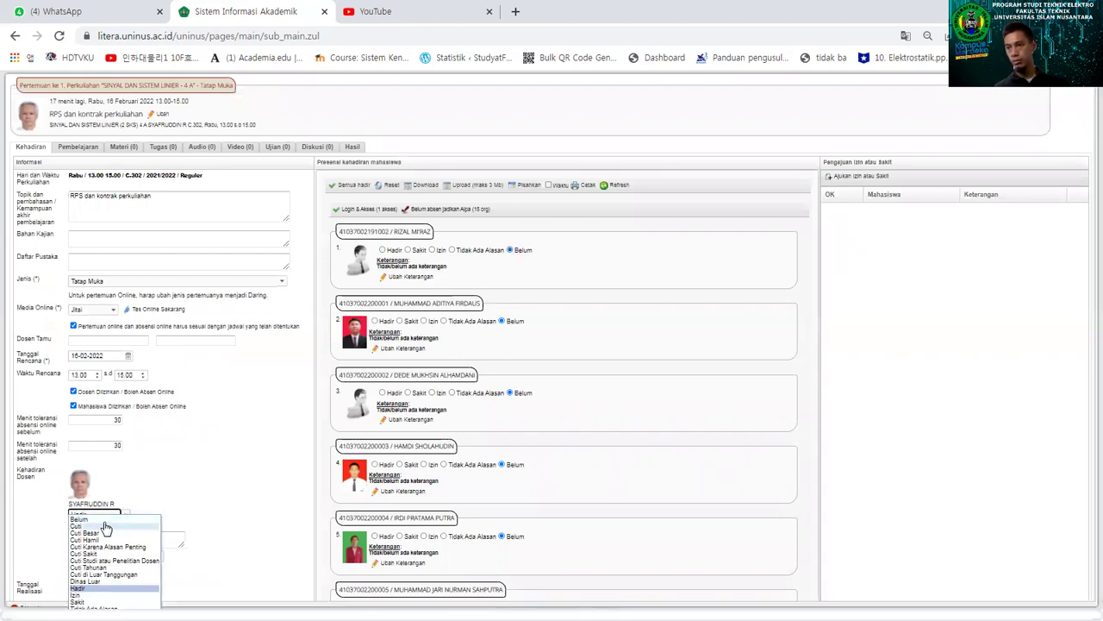
left_click(102, 526)
Clear the discussion topic of meeting 1, finish the meeting form, and return to the e-Learning overview
left_click_drag(192, 196, 69, 196)
key("BackSpace")
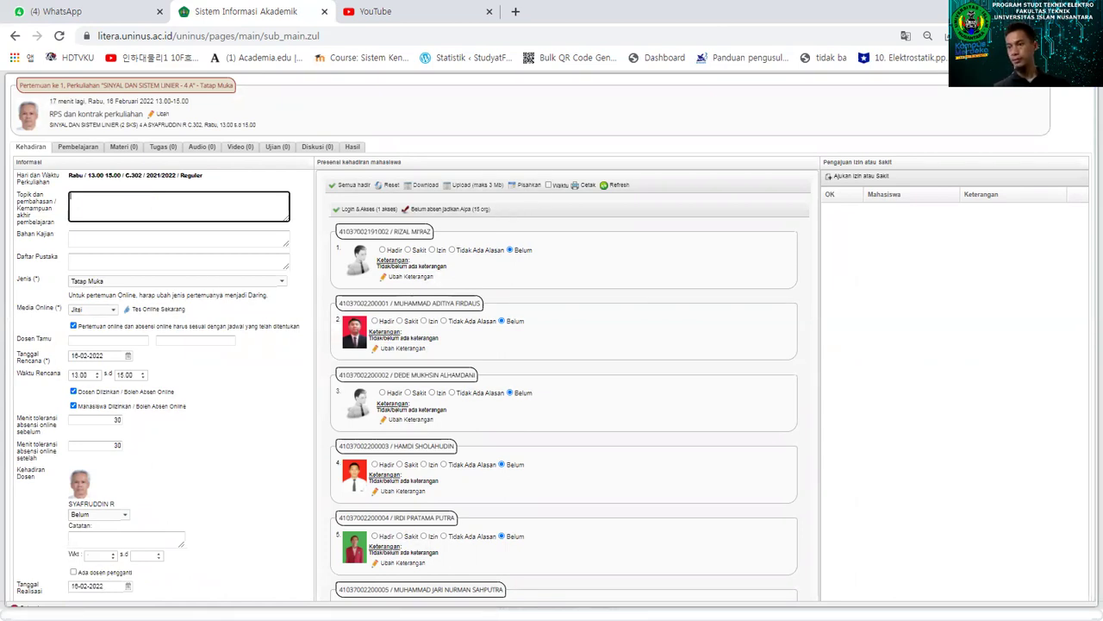
left_click(26, 605)
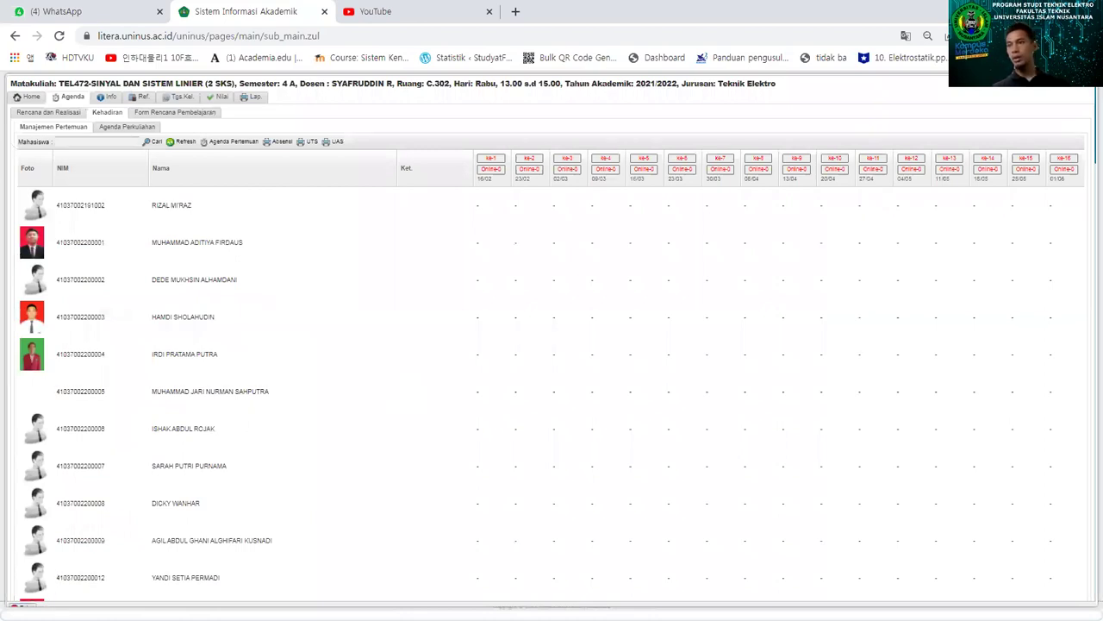
key("F5")
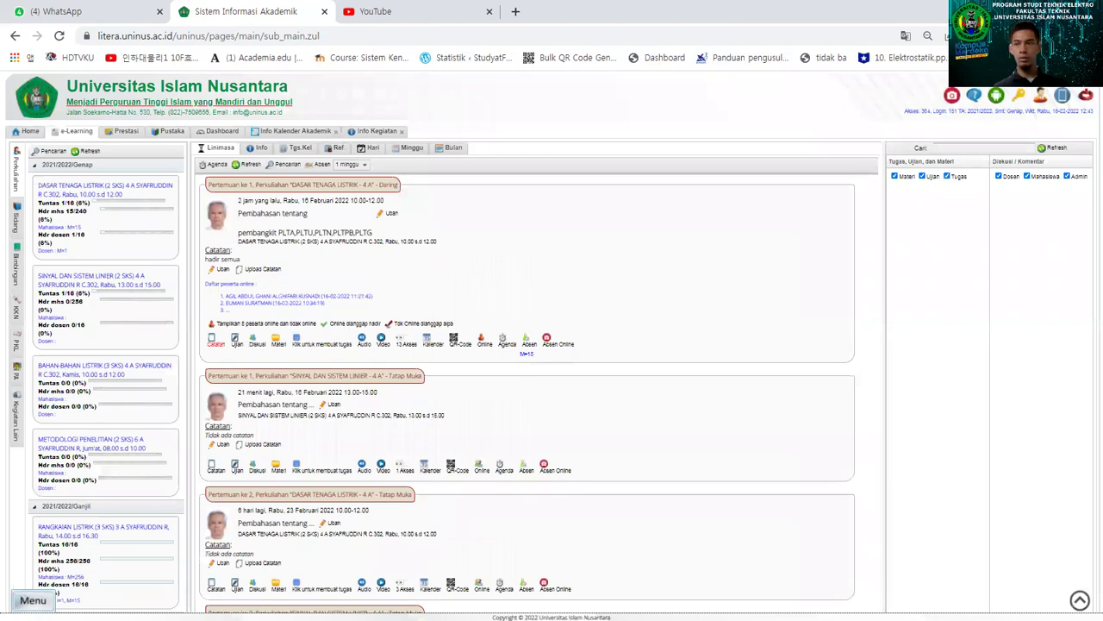
Start creating meetings in the METODOLOGI PENELITIAN agenda and enter the introduction "selamat datang di kelas metodologi penelitian"
left_click(94, 448)
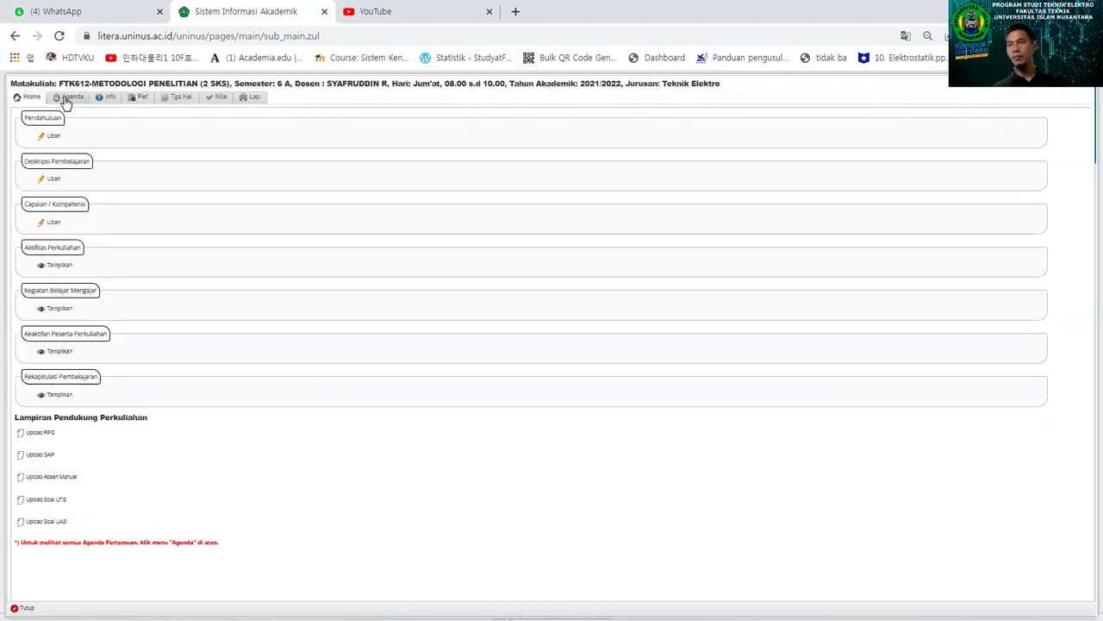
left_click(67, 98)
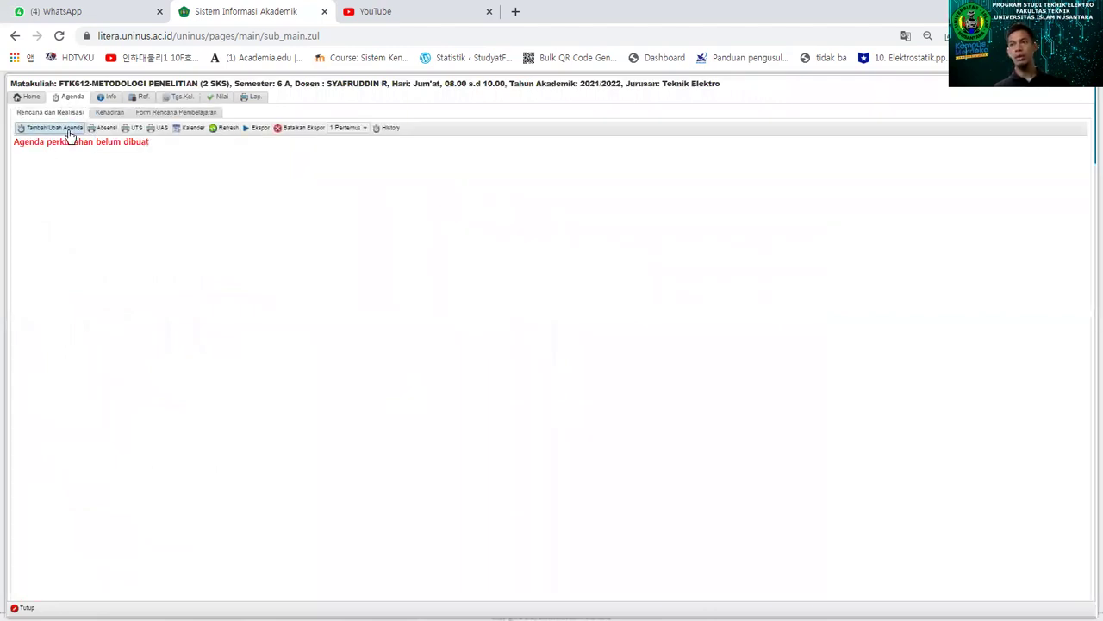
left_click(69, 130)
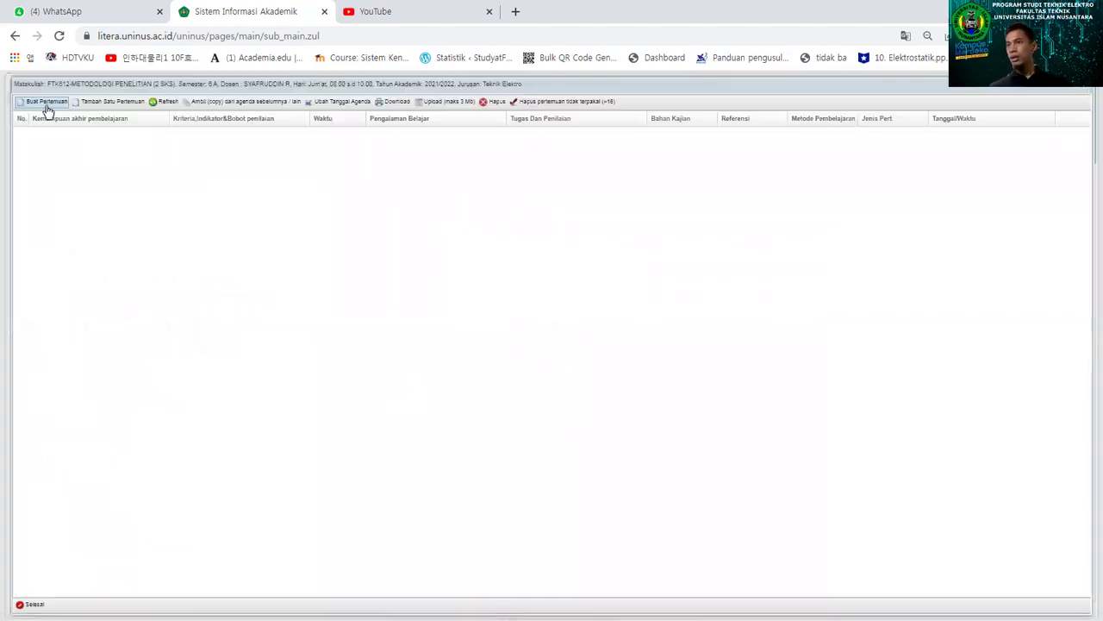
left_click(46, 105)
left_click(248, 191)
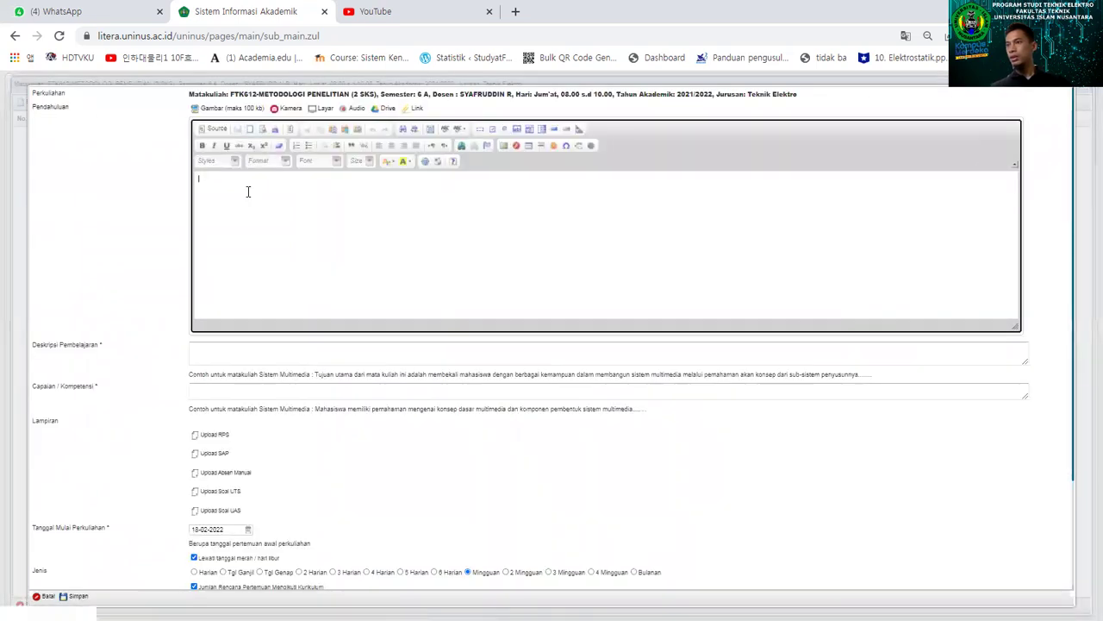
type("selamat datang di kelas metodologi penelitian")
Set the learning description to "Pada perkuluahn ini kita akan mempelajari bagaiman cara melakukan penelitian. dimulai dari ide, cara penulisan, referensi dll"
left_click(233, 349)
type("Pada")
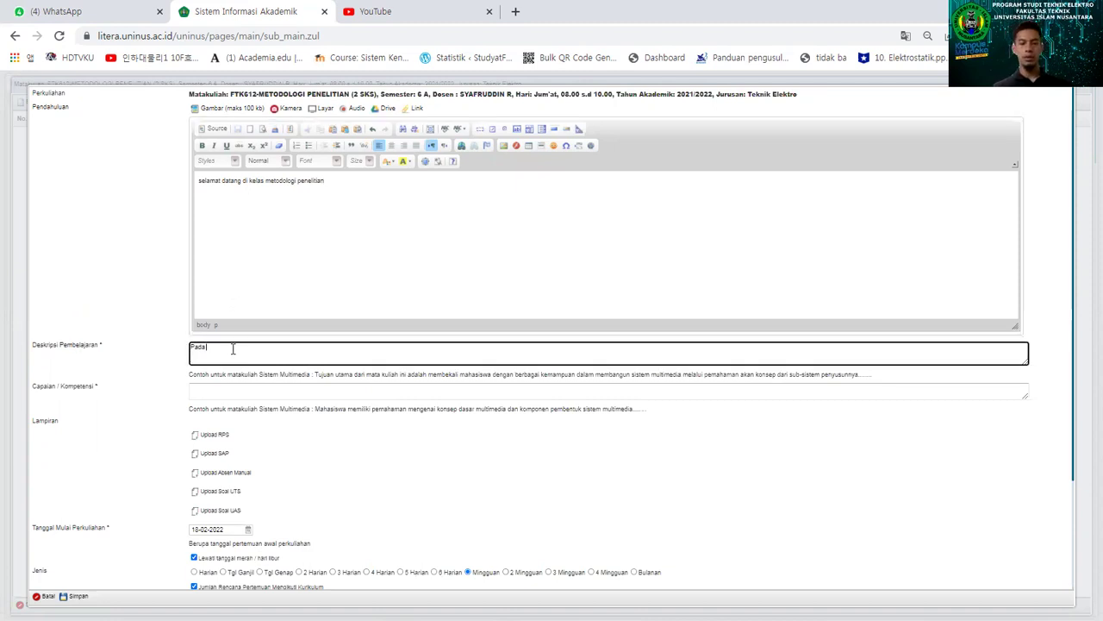
type(" perkuliahan ini")
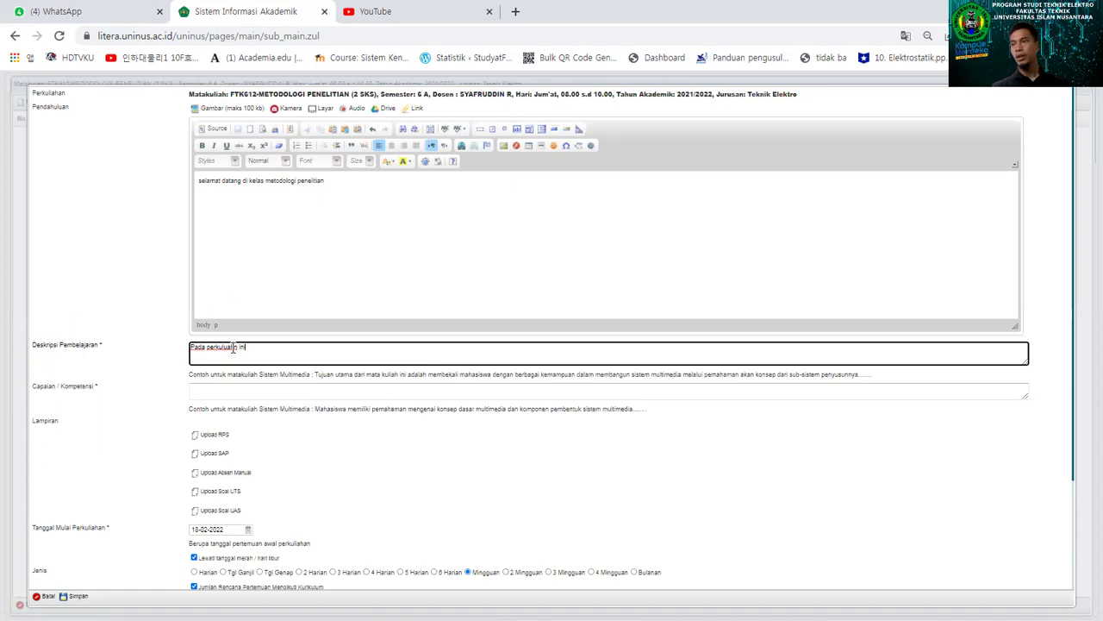
type(" kita kena")
key("BackSpace")
key("BackSpace")
key("BackSpace")
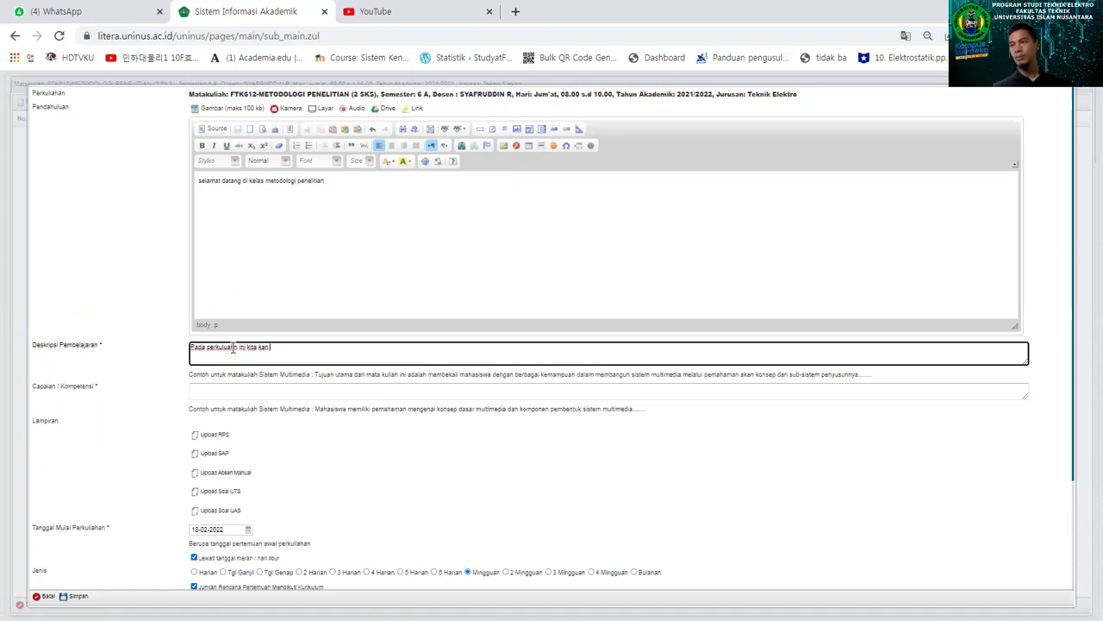
type("an membelajari bagaiman cara")
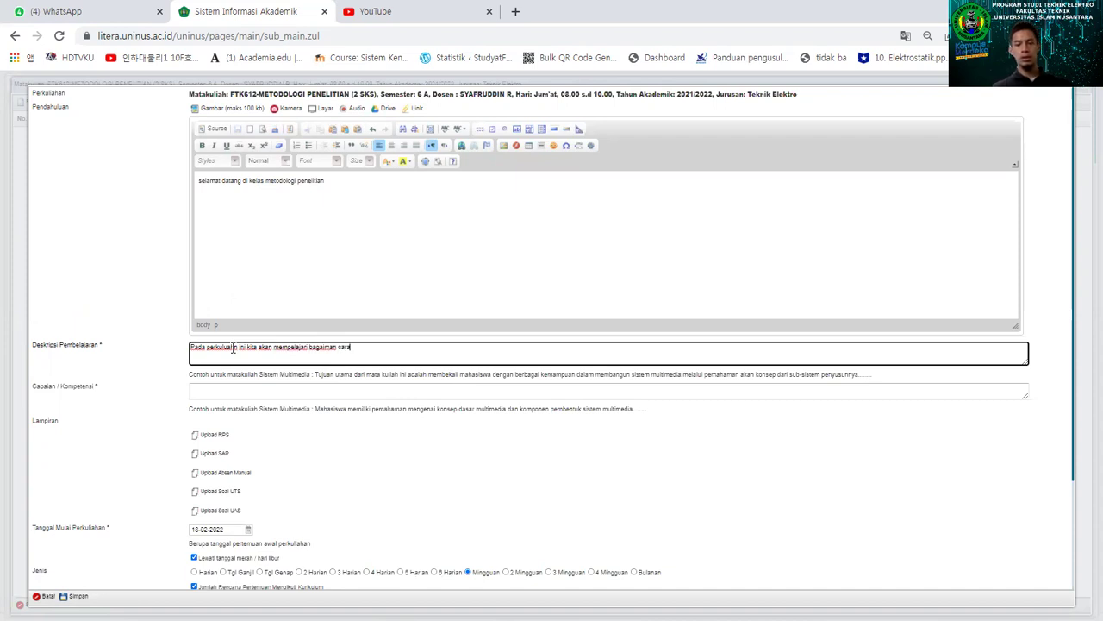
type(" melakukan penelitian.")
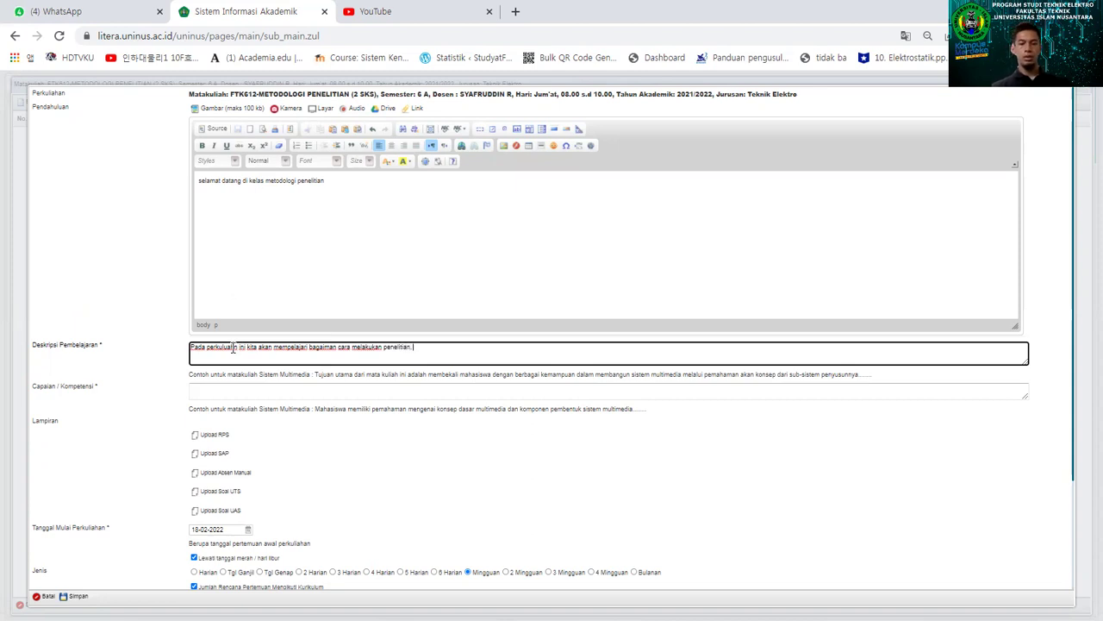
type(" dimulai dari ide")
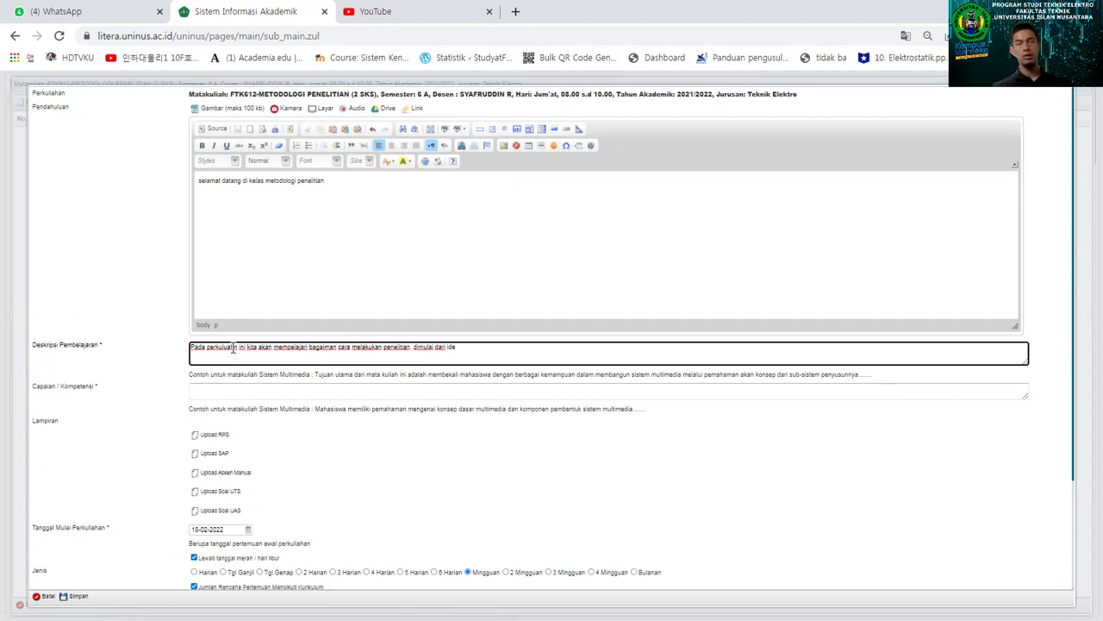
type(", cara")
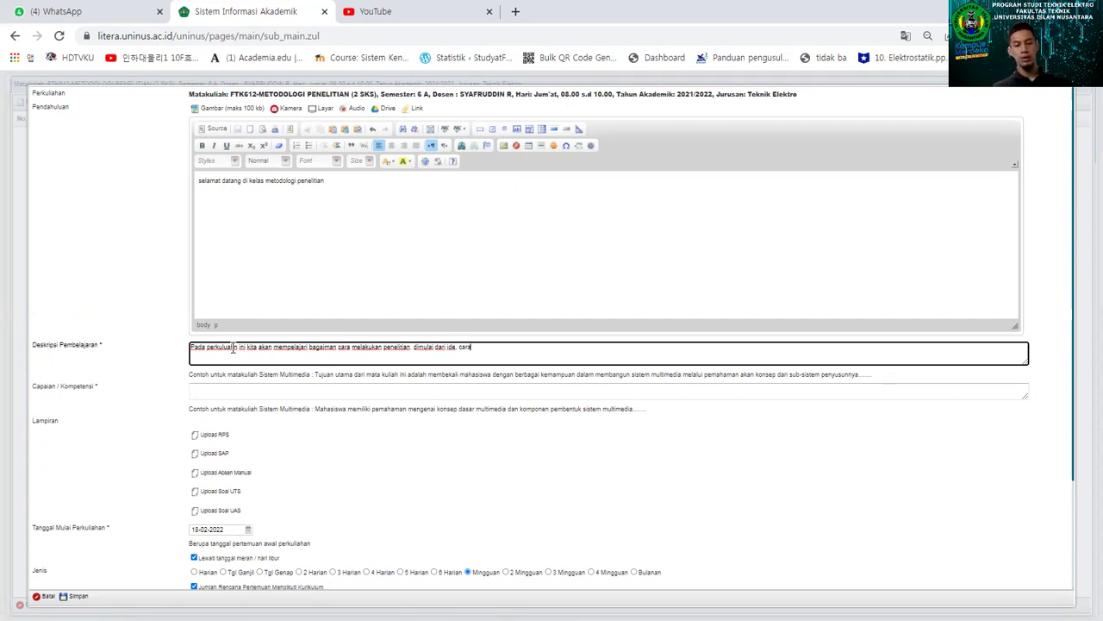
type(" penulisan. refere")
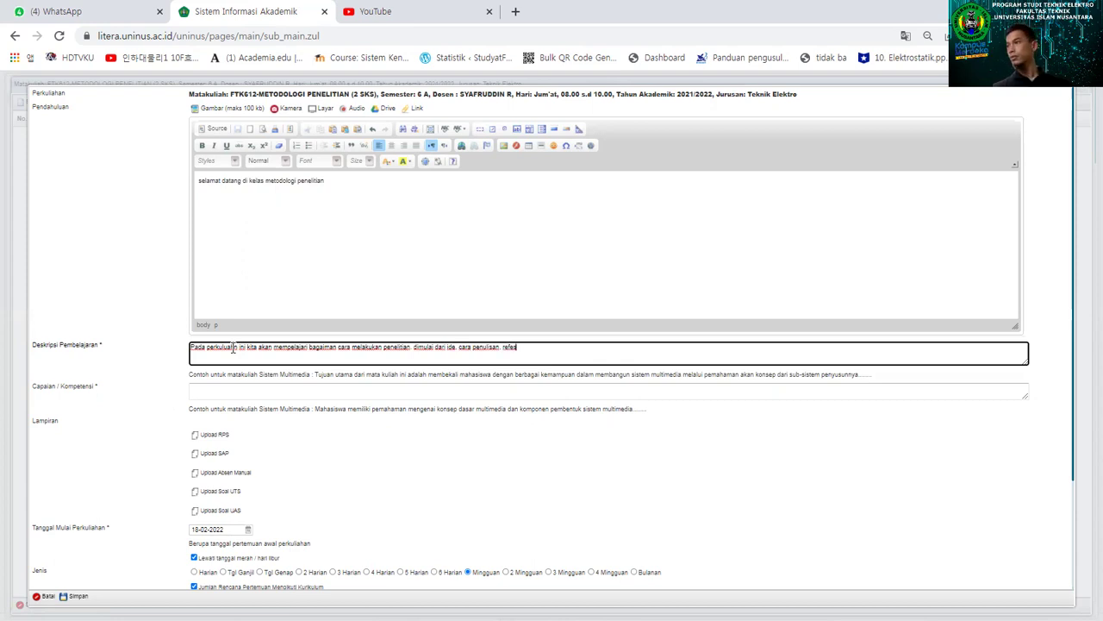
key("BackSpace")
type("ensi di")
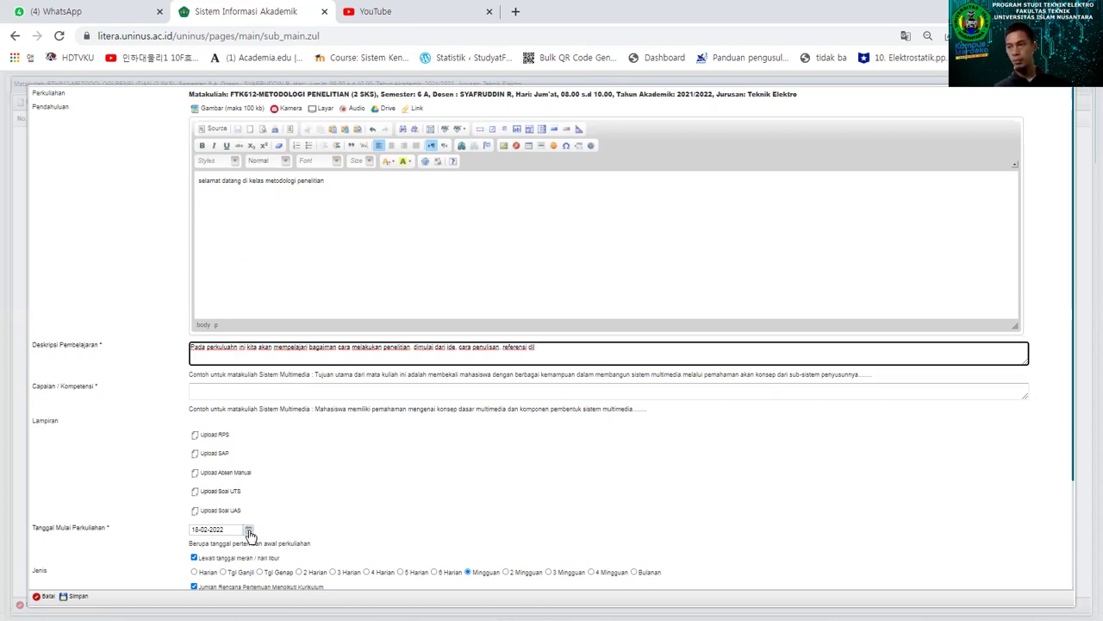
Enter "a" as the competency with lecture start date 18-02-2022, then save the meetings and finish the agenda editor
left_click(248, 392)
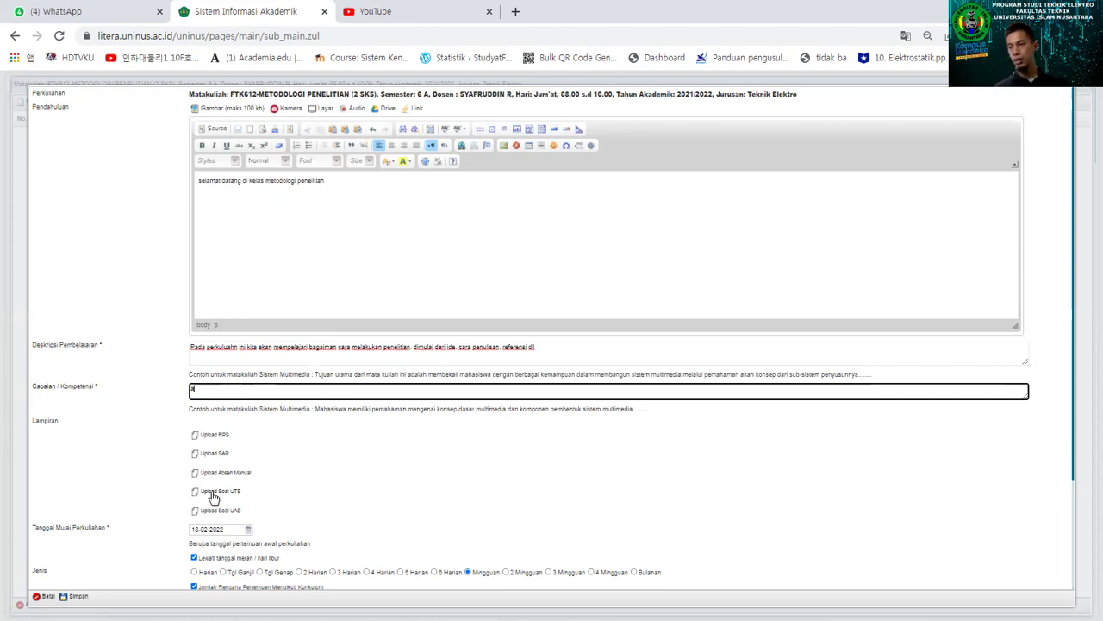
left_click(248, 529)
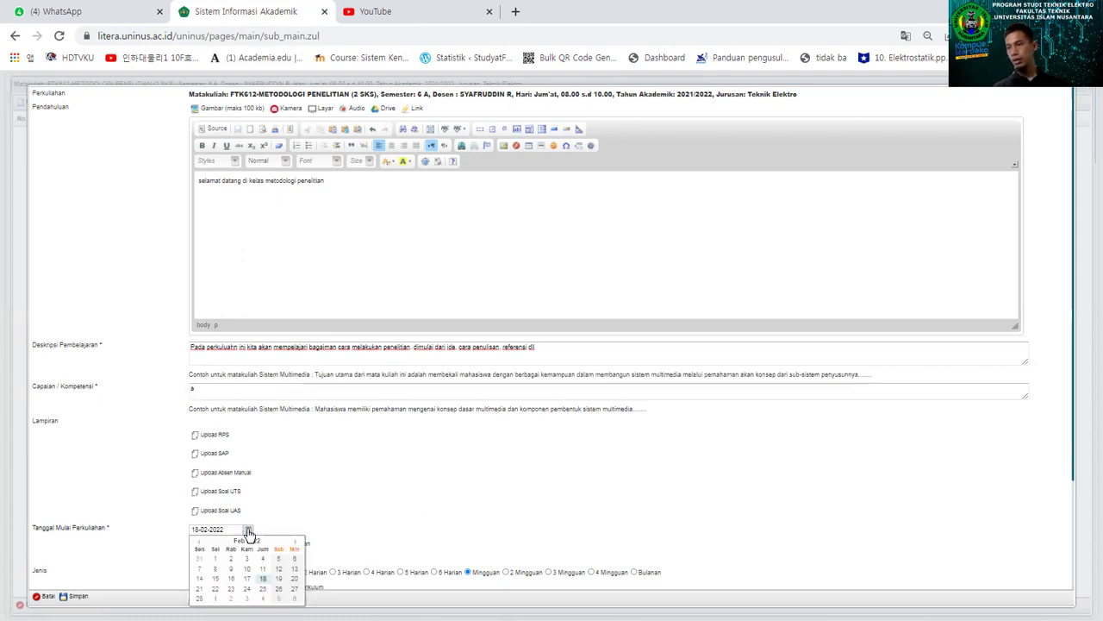
left_click(262, 578)
left_click(75, 598)
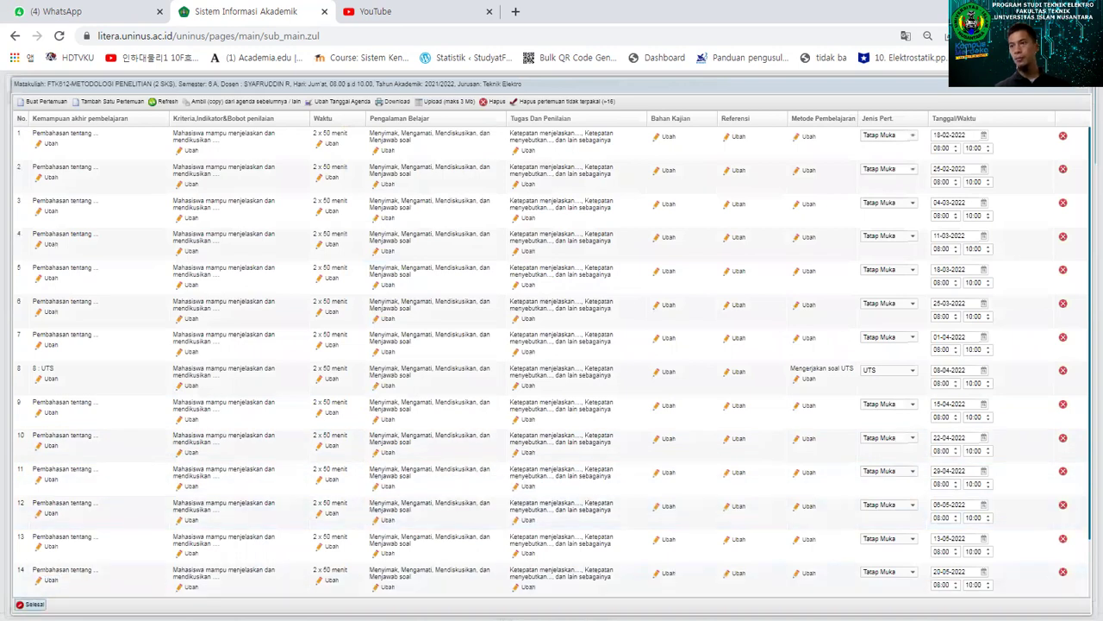
left_click(30, 604)
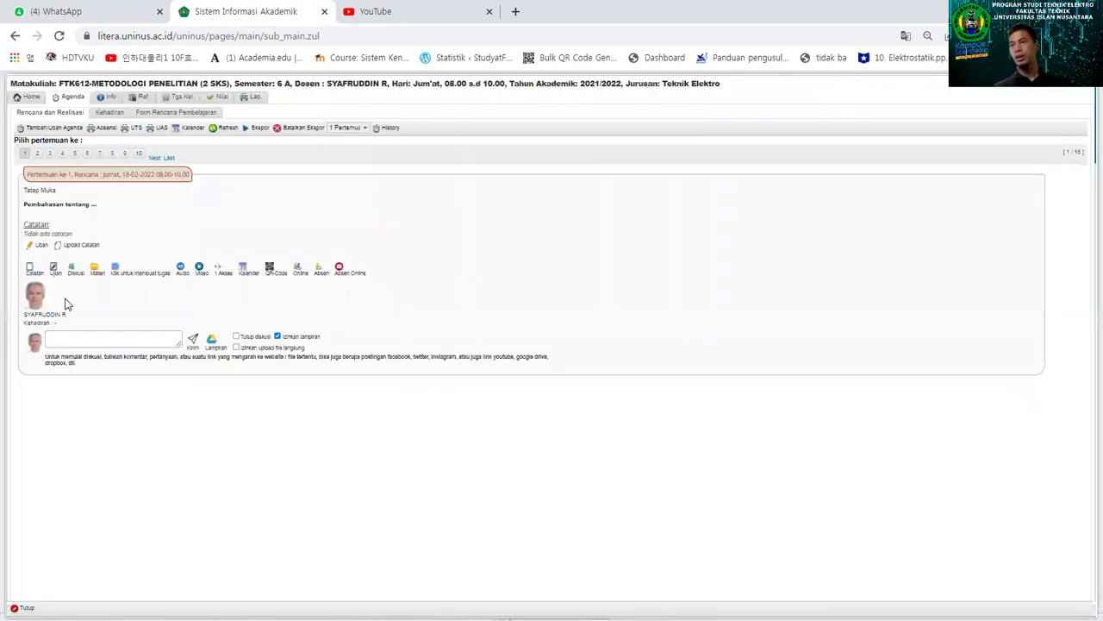
Check the student attendance overview of the METODOLOGI PENELITIAN course and close the course
left_click(114, 114)
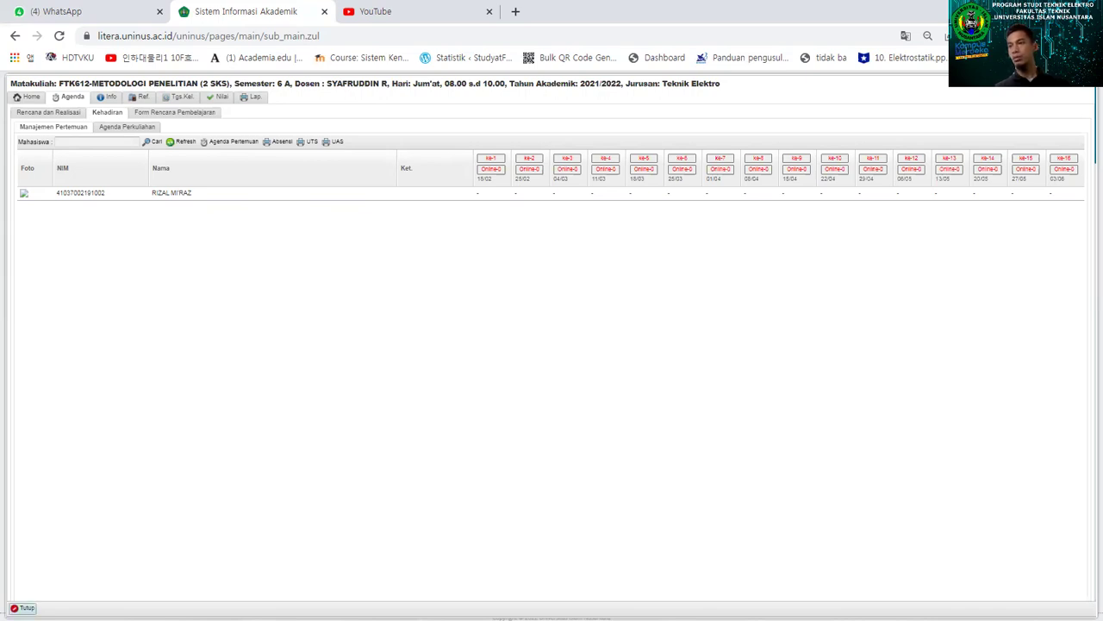
left_click(24, 607)
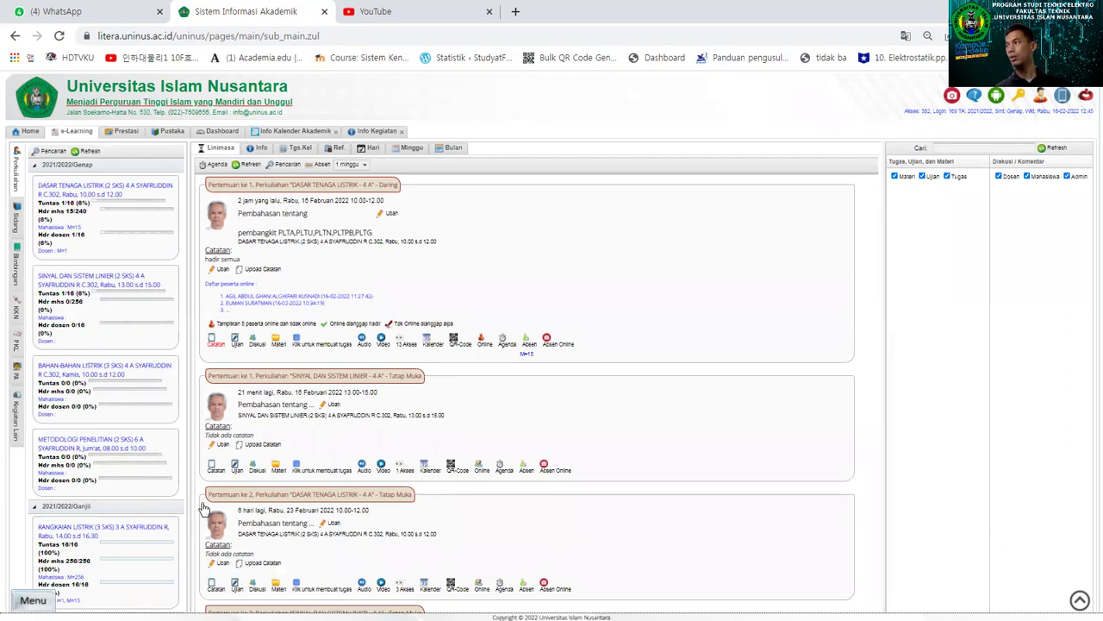
Log out of the academic information system and confirm leaving the application
left_click(1086, 97)
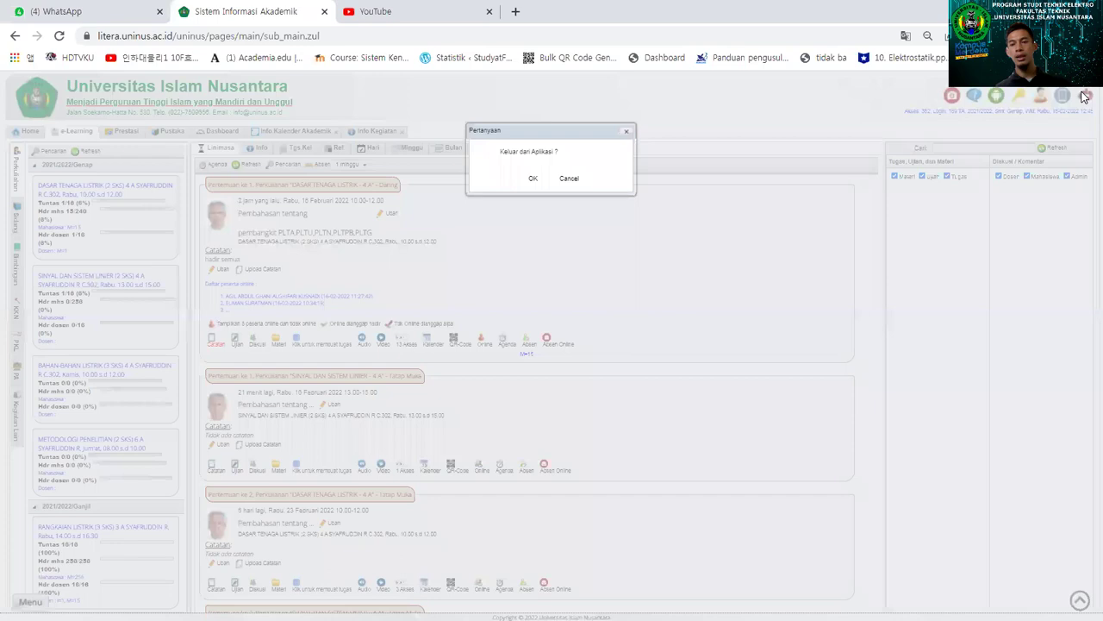
left_click(534, 179)
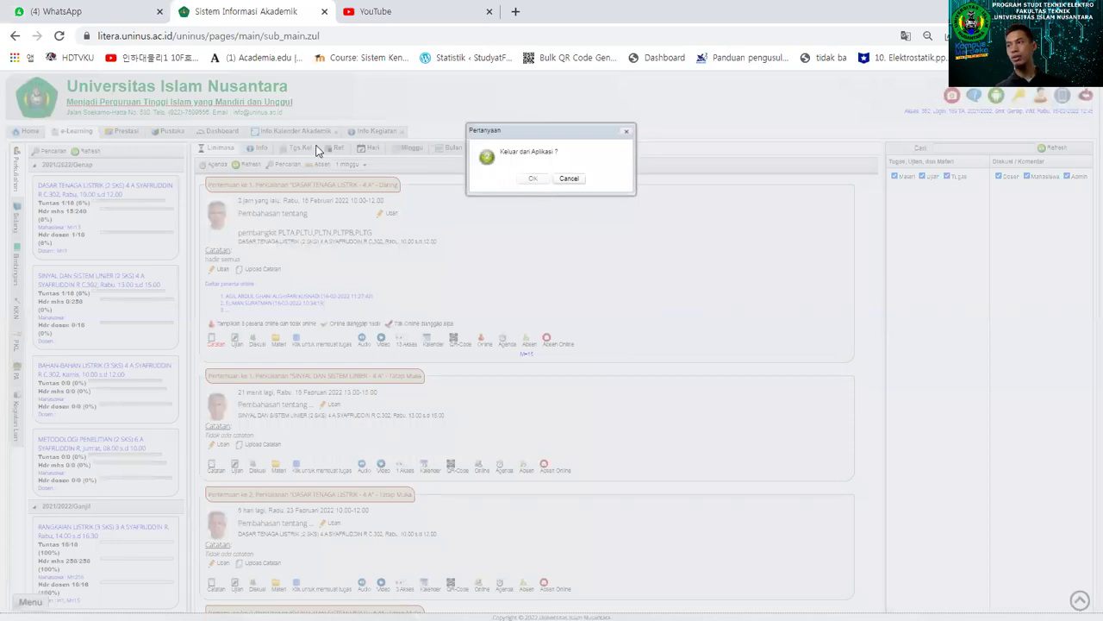
left_click(619, 115)
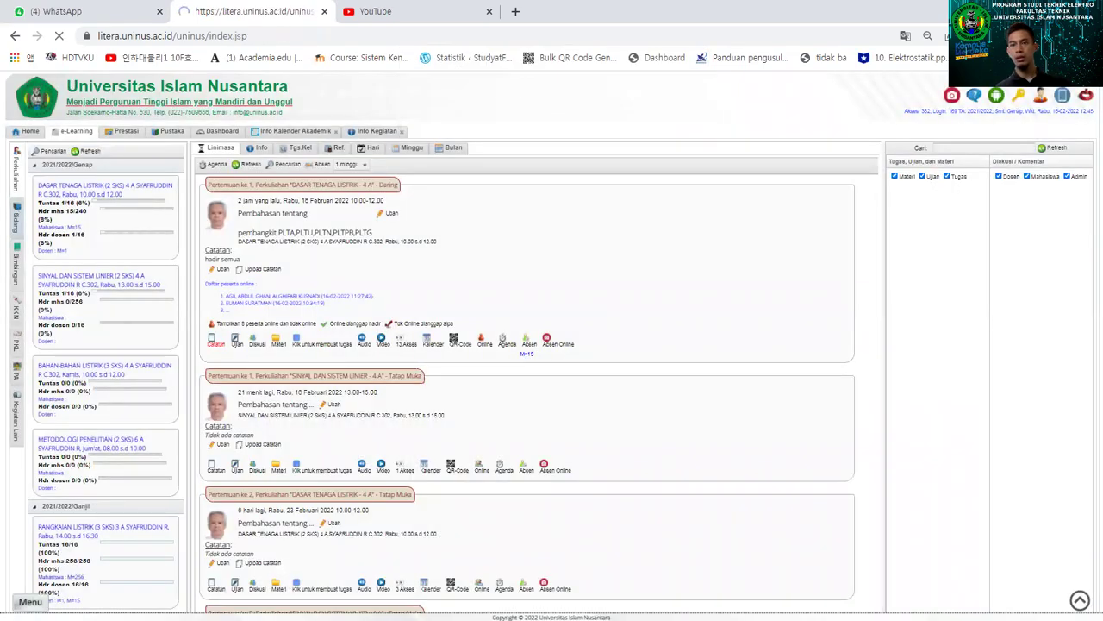